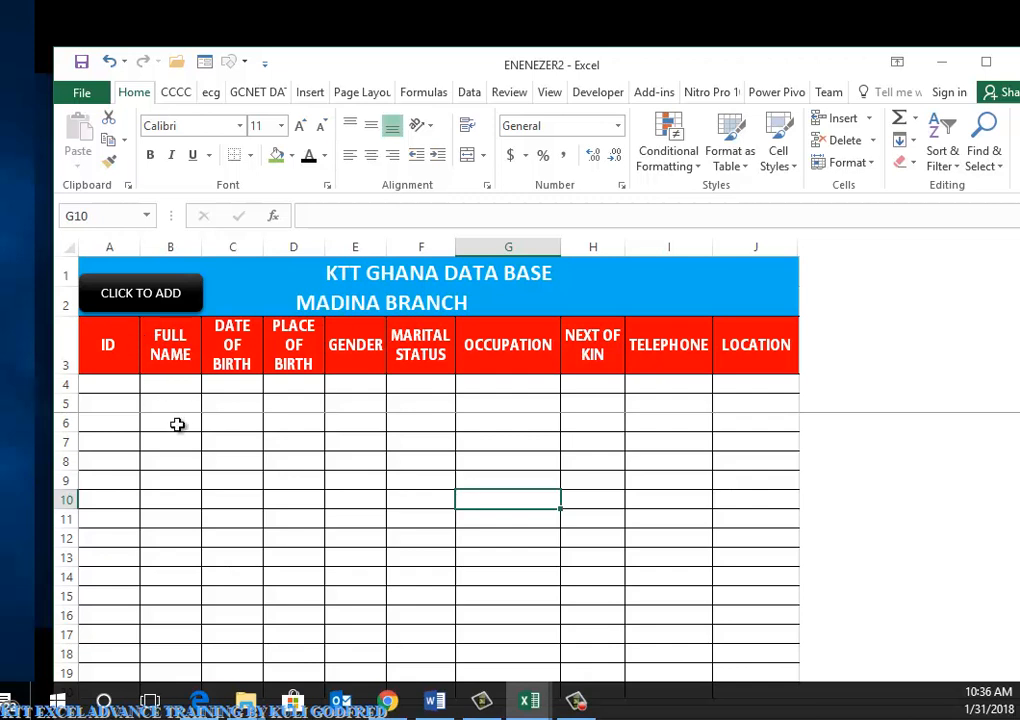
Start a new blank workbook in place of the KTT Ghana database sheet
{"action": "key", "text": "alt+F11"}
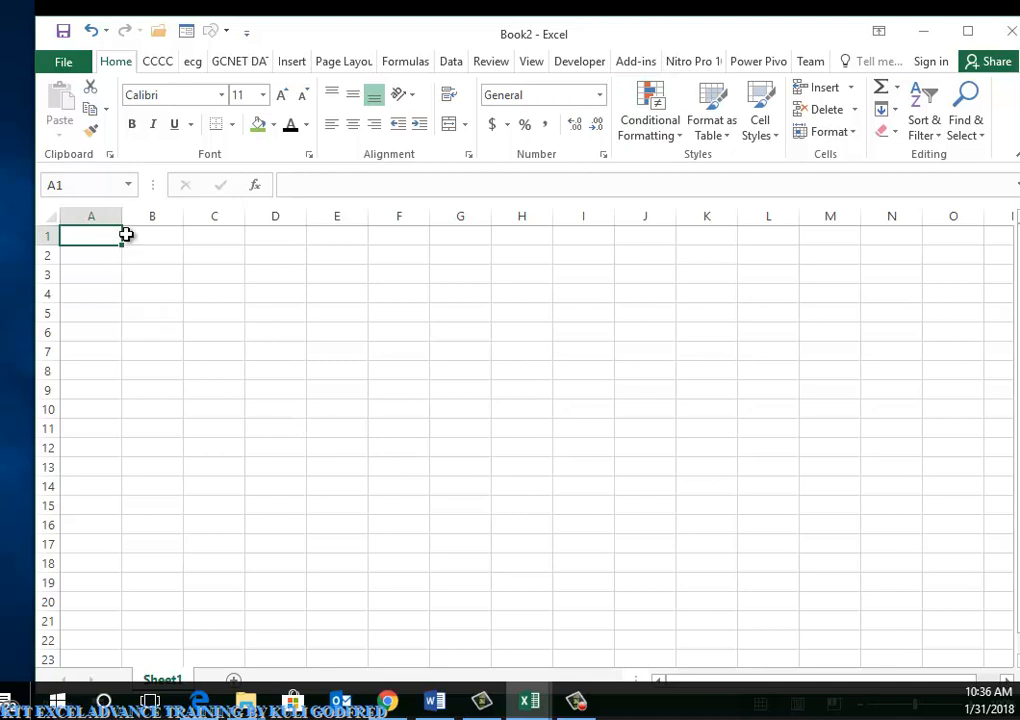
Enter the NAME and AGE headings in cells A1 and B1
{"action": "left_click", "coordinate": [162, 238]}
{"action": "left_click", "coordinate": [210, 236]}
{"action": "left_click", "coordinate": [291, 238]}
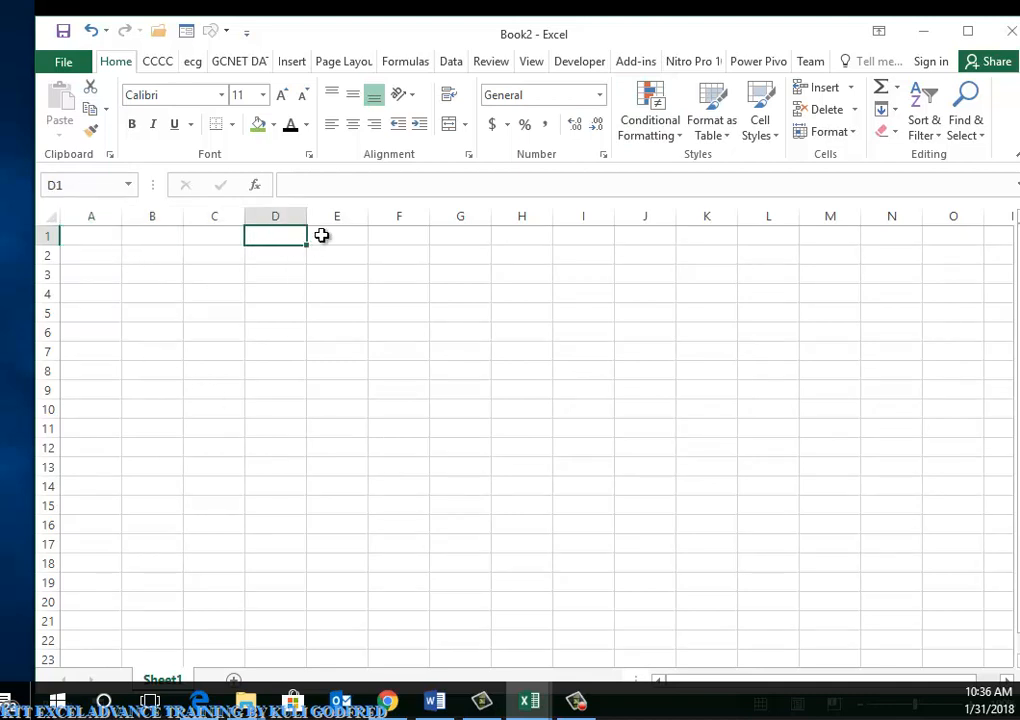
{"action": "left_click", "coordinate": [330, 236]}
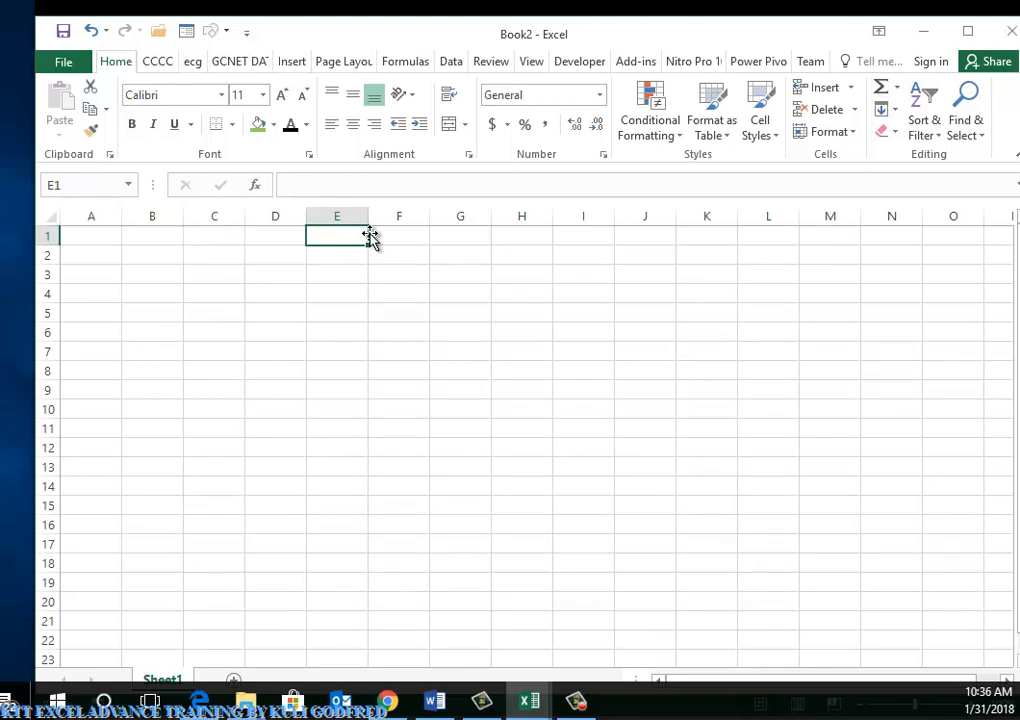
{"action": "left_click", "coordinate": [97, 236]}
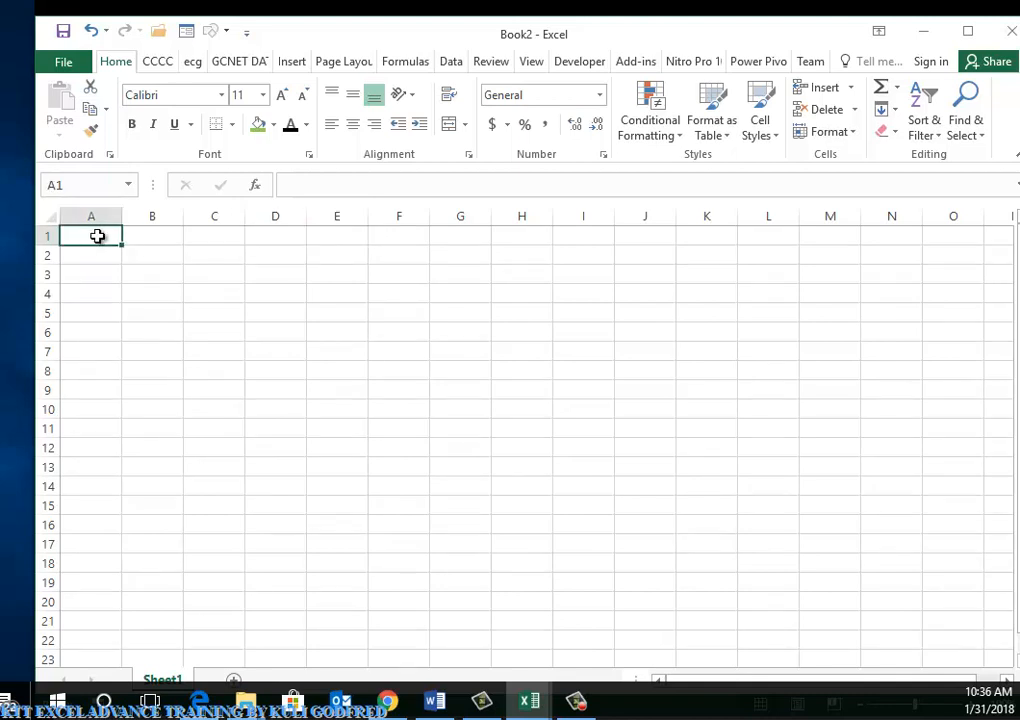
{"action": "type", "text": "NAME"}
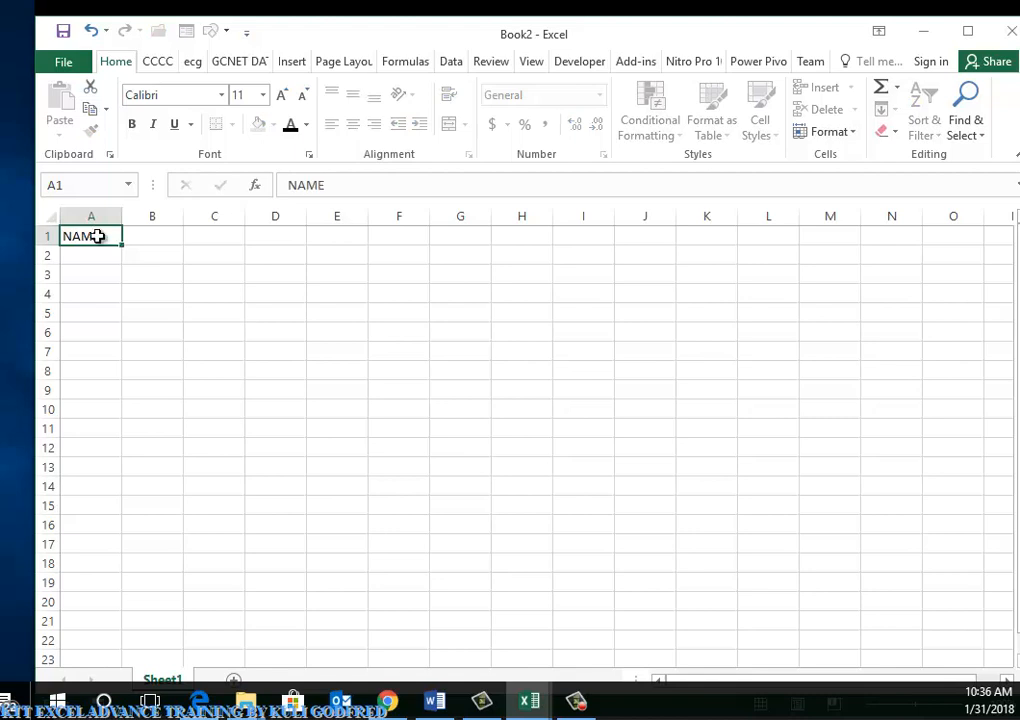
{"action": "key", "text": "Tab"}
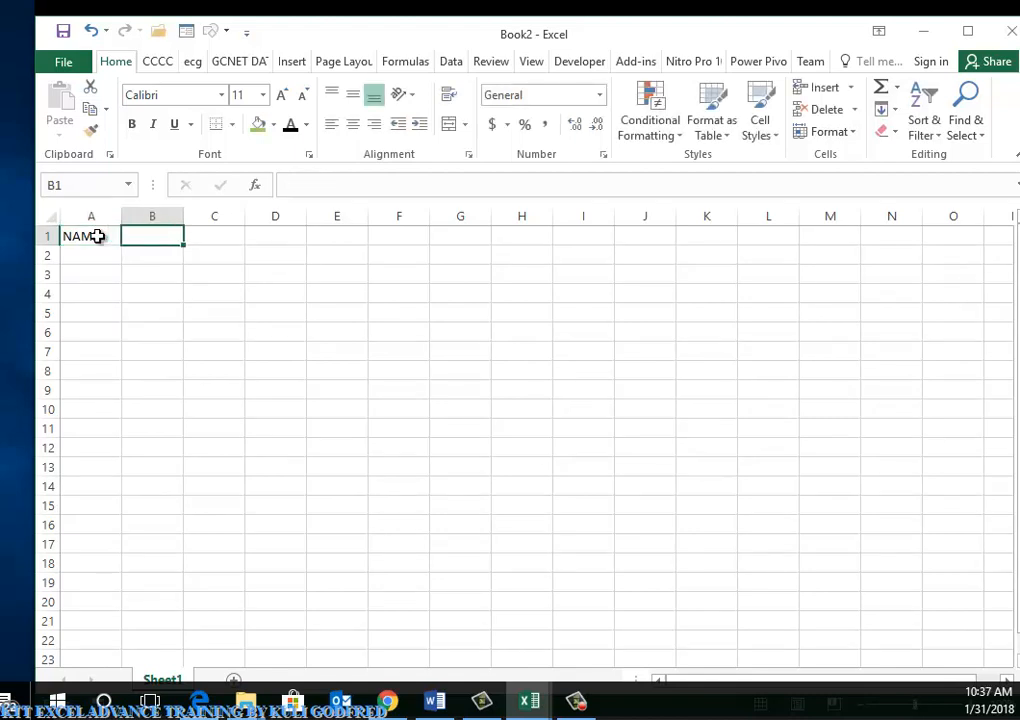
{"action": "type", "text": "AGE"}
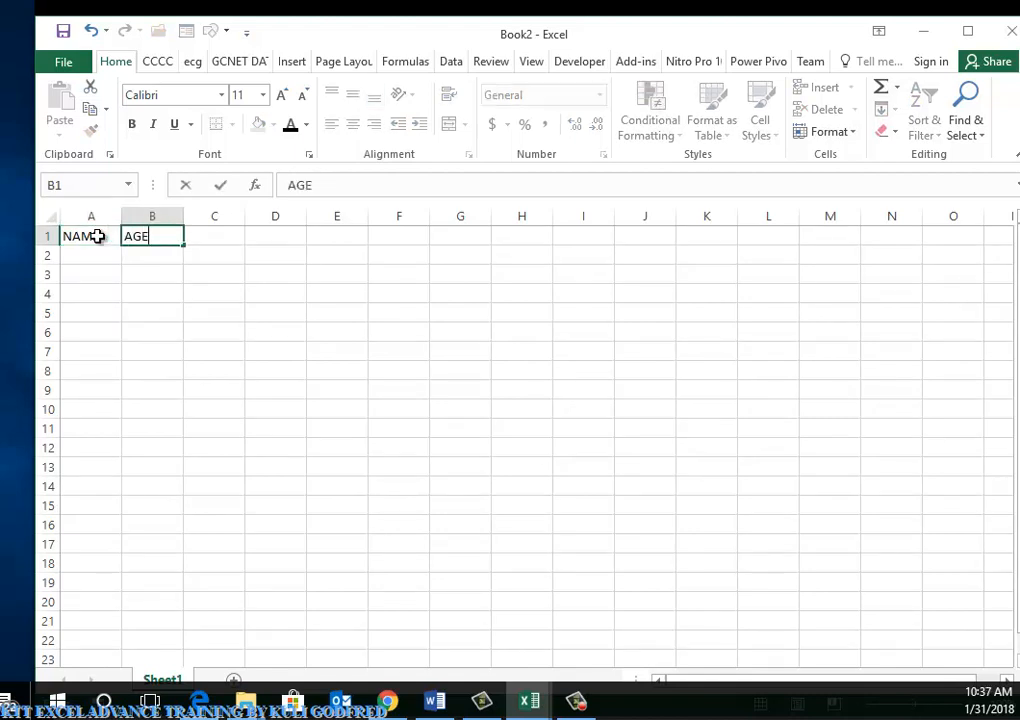
{"action": "key", "text": "Tab"}
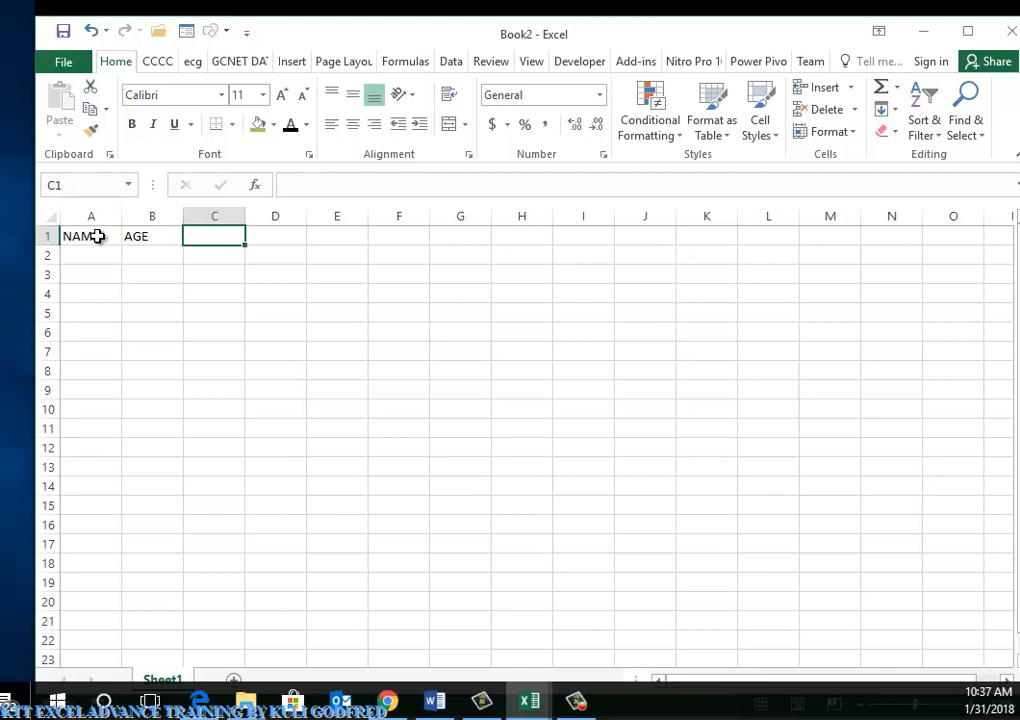
Add the LOCACTION, OCC. and PHONE NUMBER headings in C1 through E1
{"action": "type", "text": "LOCAC"}
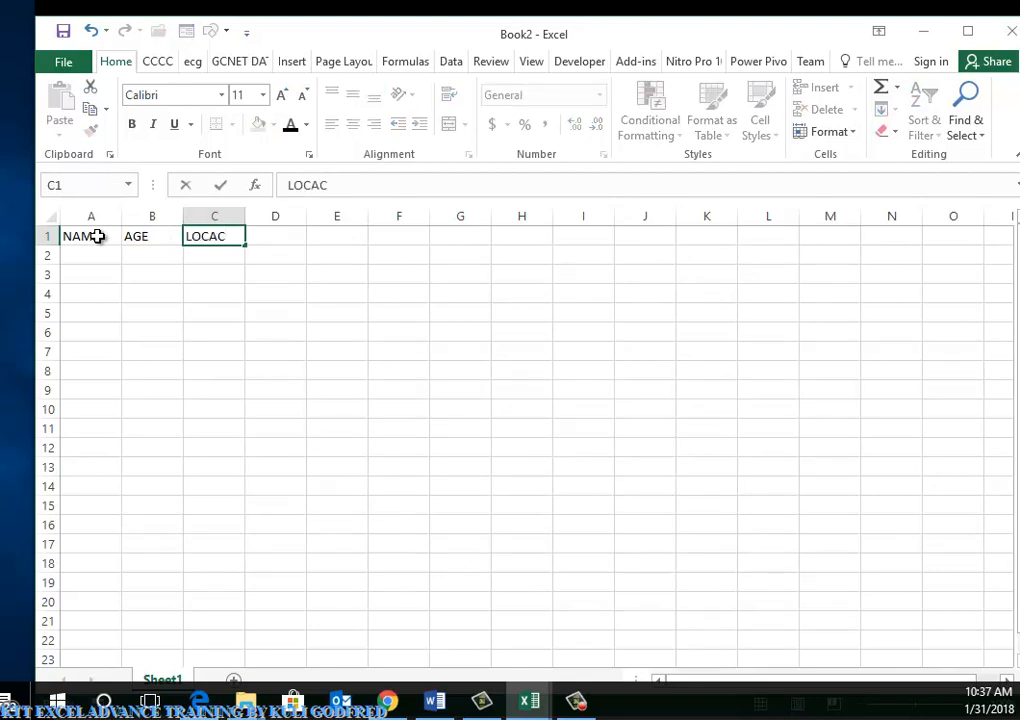
{"action": "type", "text": "A"}
{"action": "key", "text": "BackSpace"}
{"action": "type", "text": "TION"}
{"action": "key", "text": "Tab"}
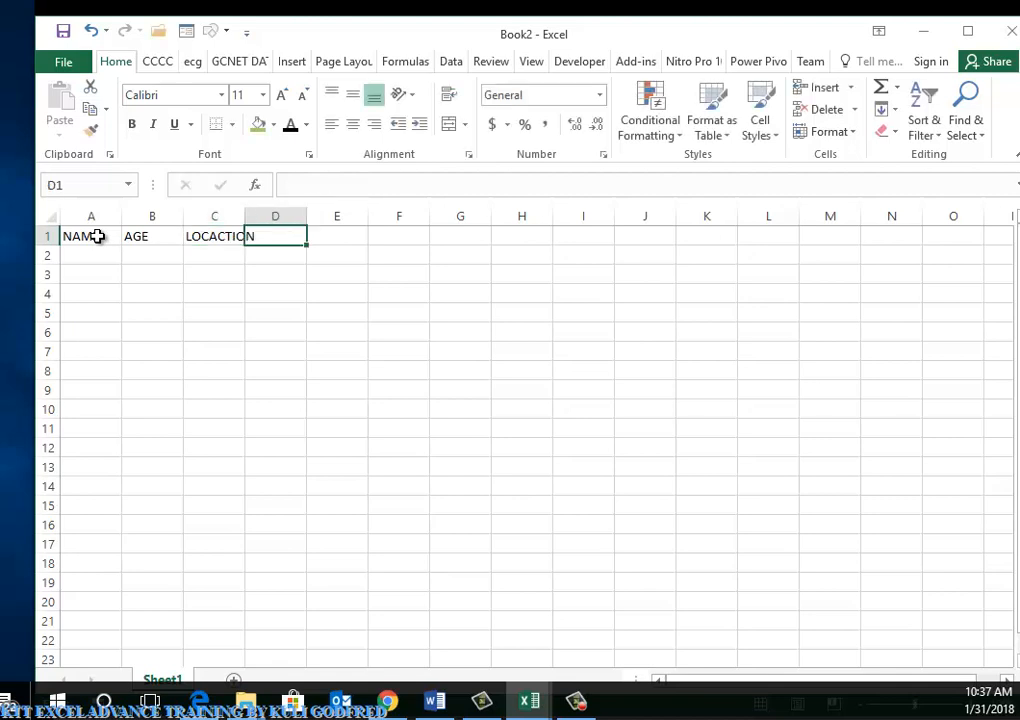
{"action": "type", "text": "OCCP"}
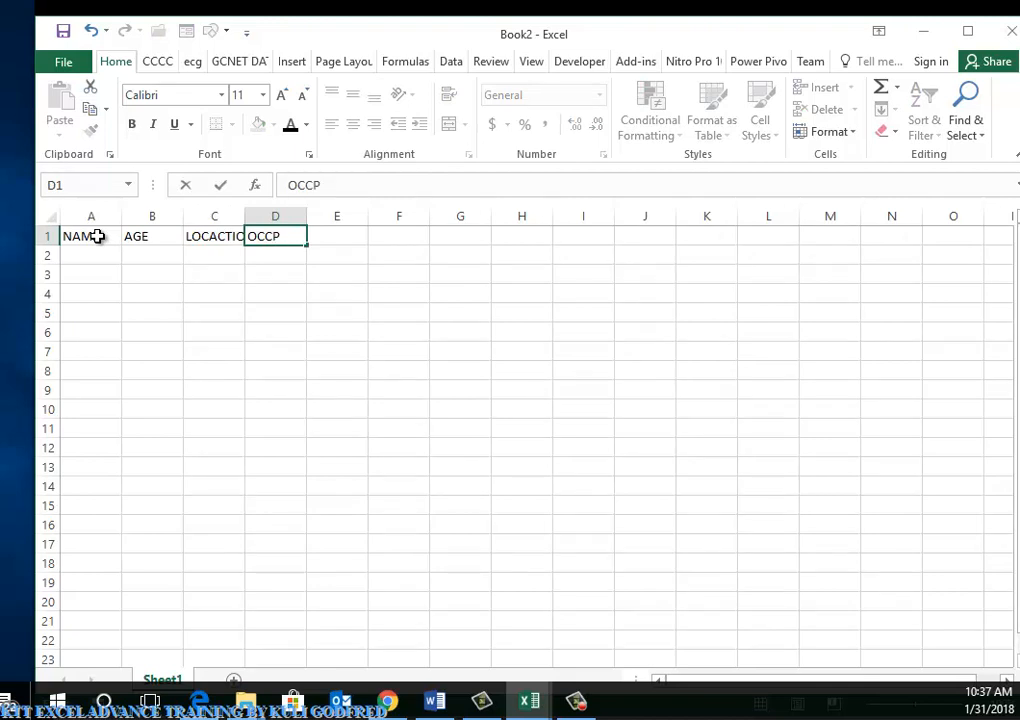
{"action": "key", "text": "BackSpace"}
{"action": "type", "text": "."}
{"action": "key", "text": "Tab"}
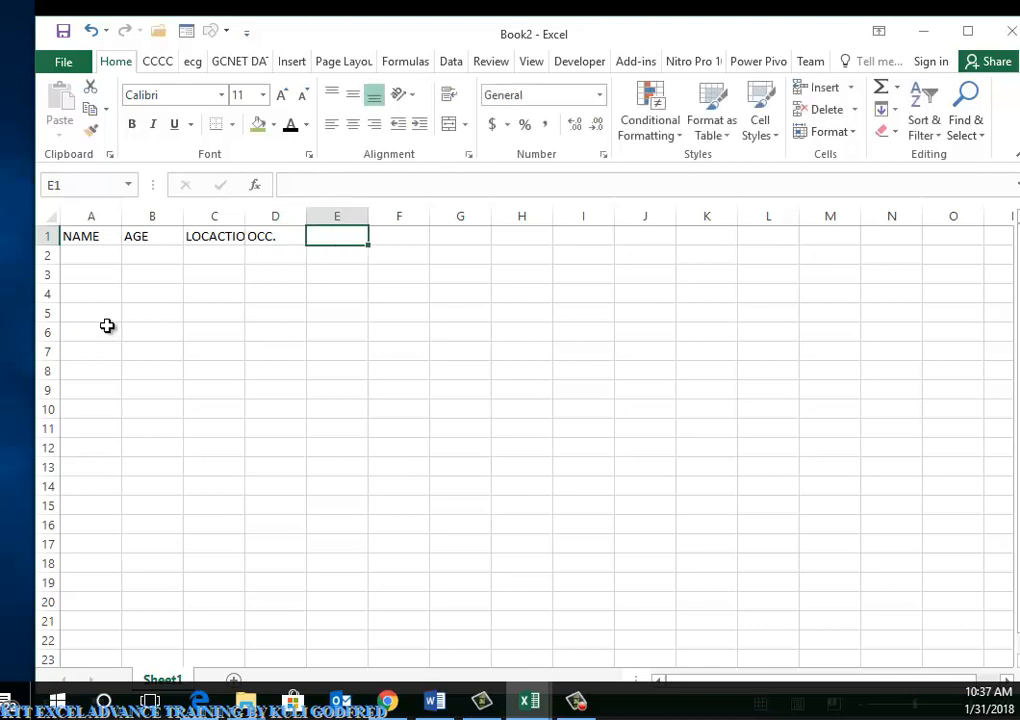
{"action": "type", "text": "PH"}
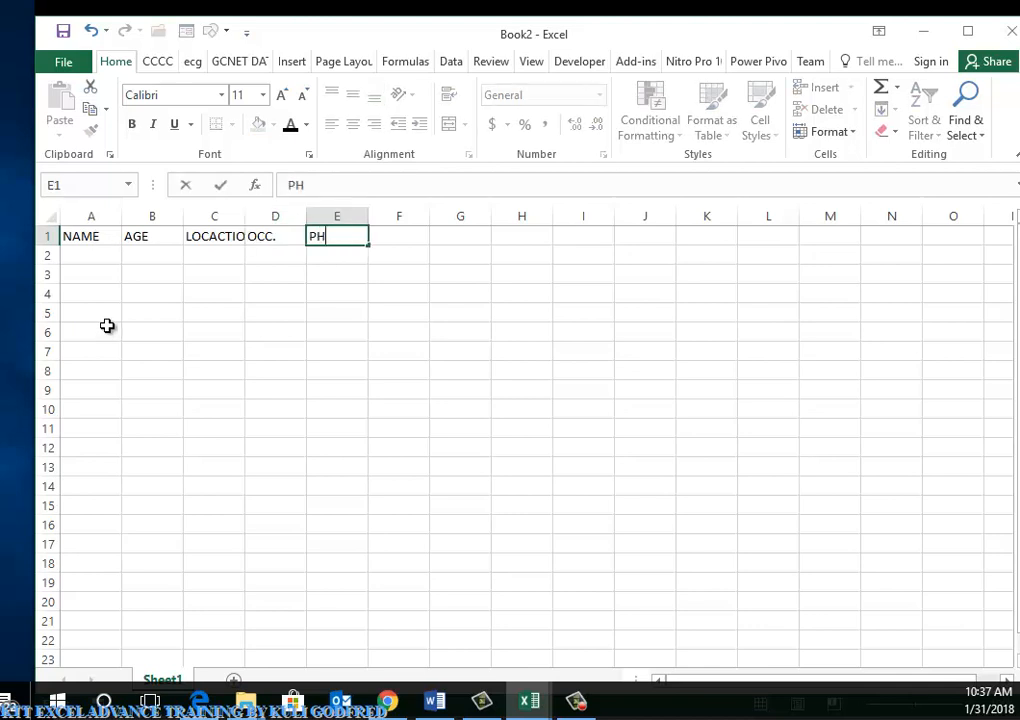
{"action": "type", "text": "ONE NUMBER"}
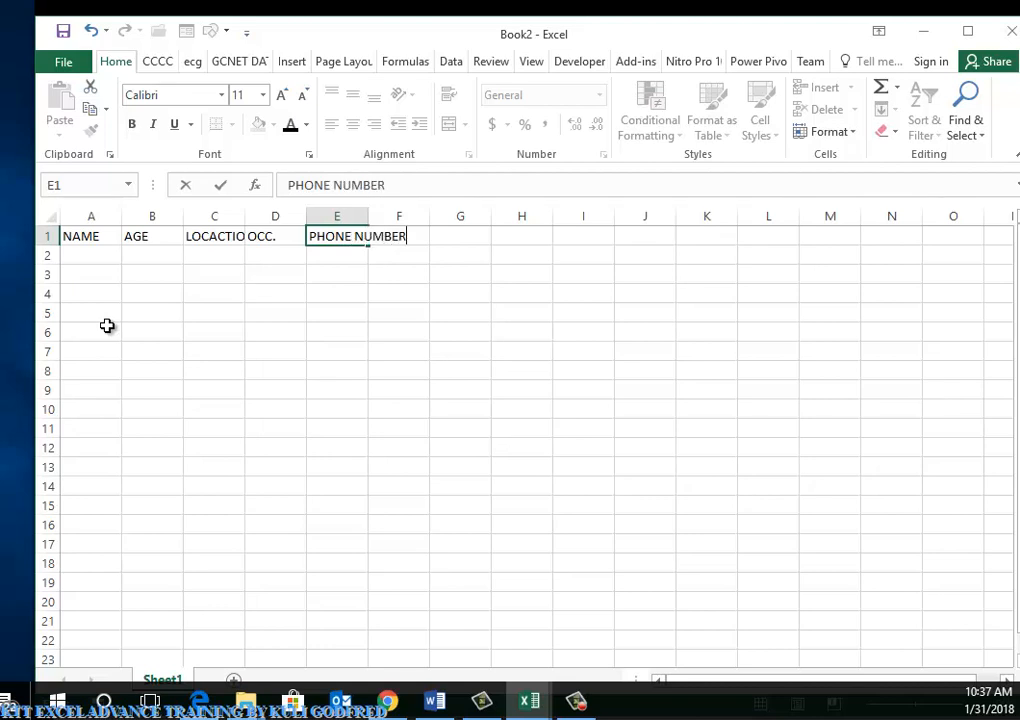
{"action": "left_click", "coordinate": [240, 406]}
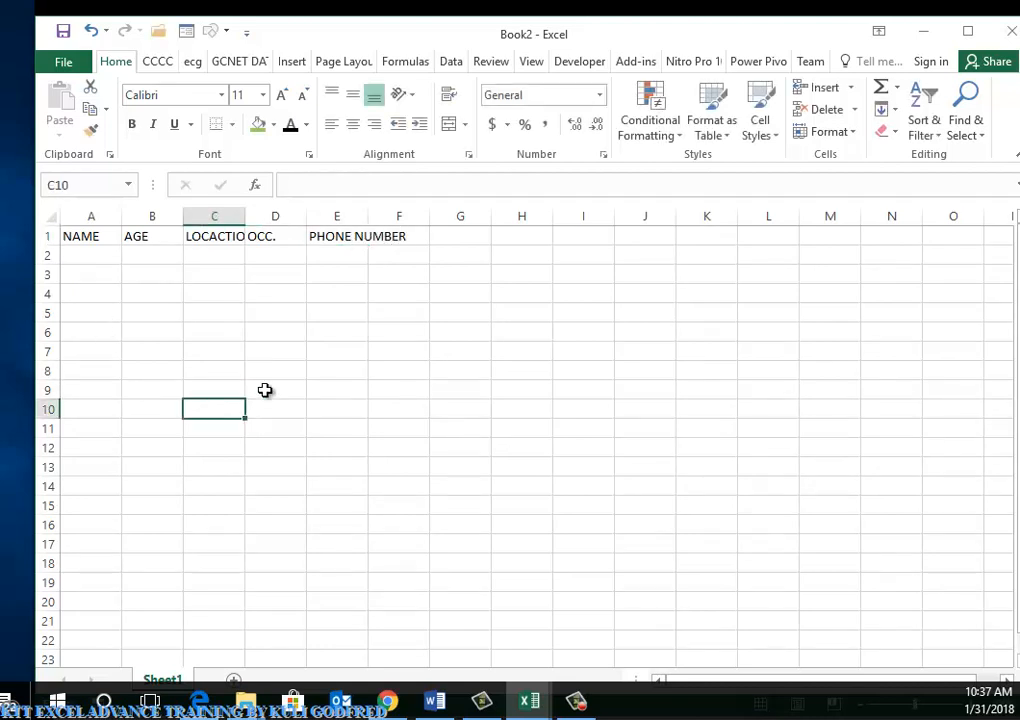
Widen columns C and E to fit LOCACTION and PHONE NUMBER
{"action": "left_click_drag", "start_coordinate": [367, 213], "coordinate": [411, 213]}
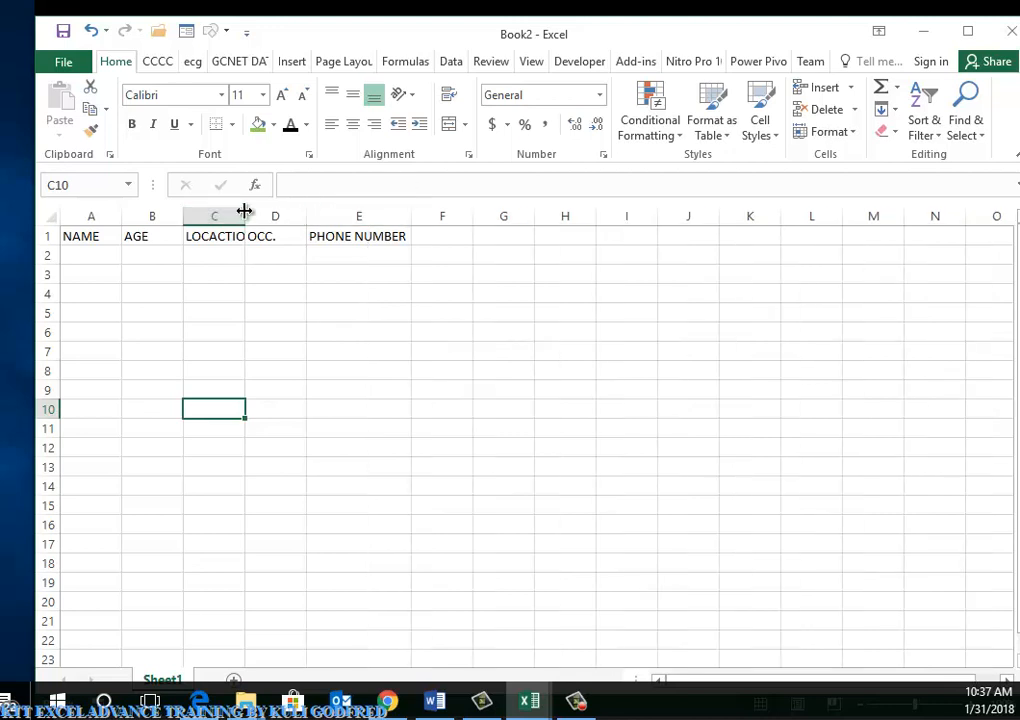
{"action": "double_click", "coordinate": [244, 211]}
{"action": "left_click", "coordinate": [102, 253]}
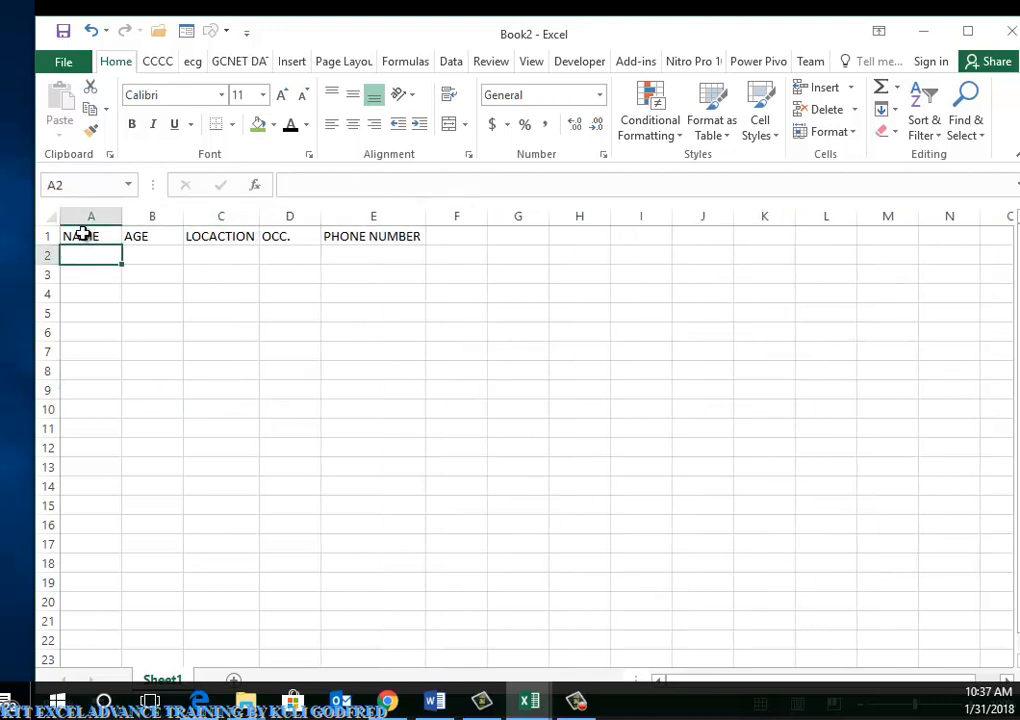
Format A1:E1 with a blue fill and bold white text enlarged to 26 pt
{"action": "left_click_drag", "start_coordinate": [84, 233], "coordinate": [419, 235]}
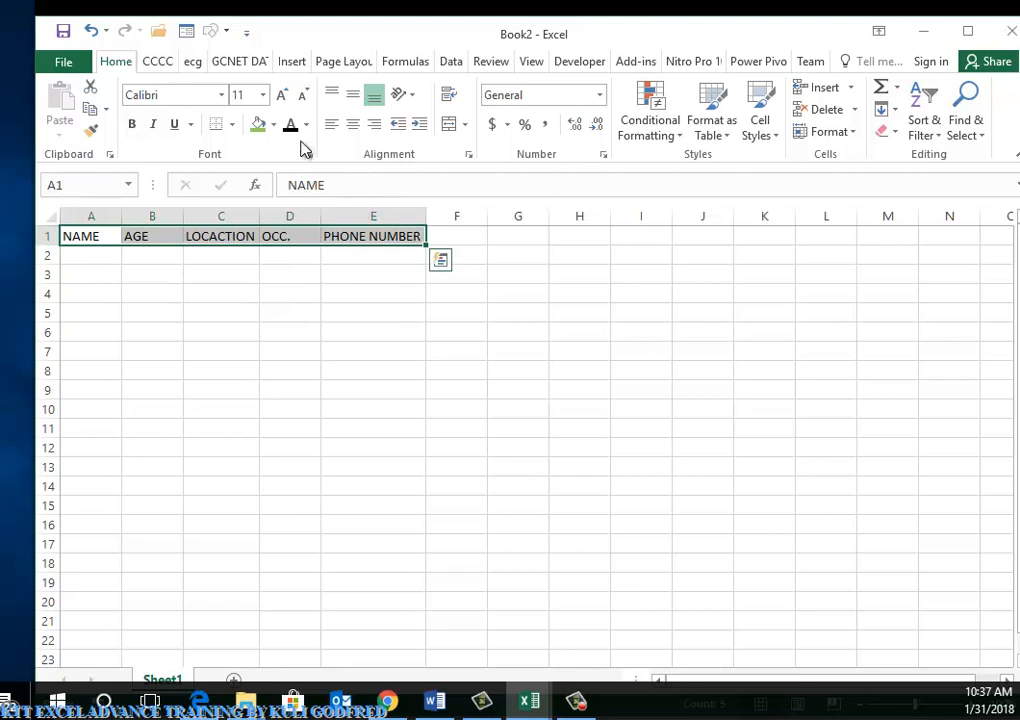
{"action": "left_click", "coordinate": [273, 124]}
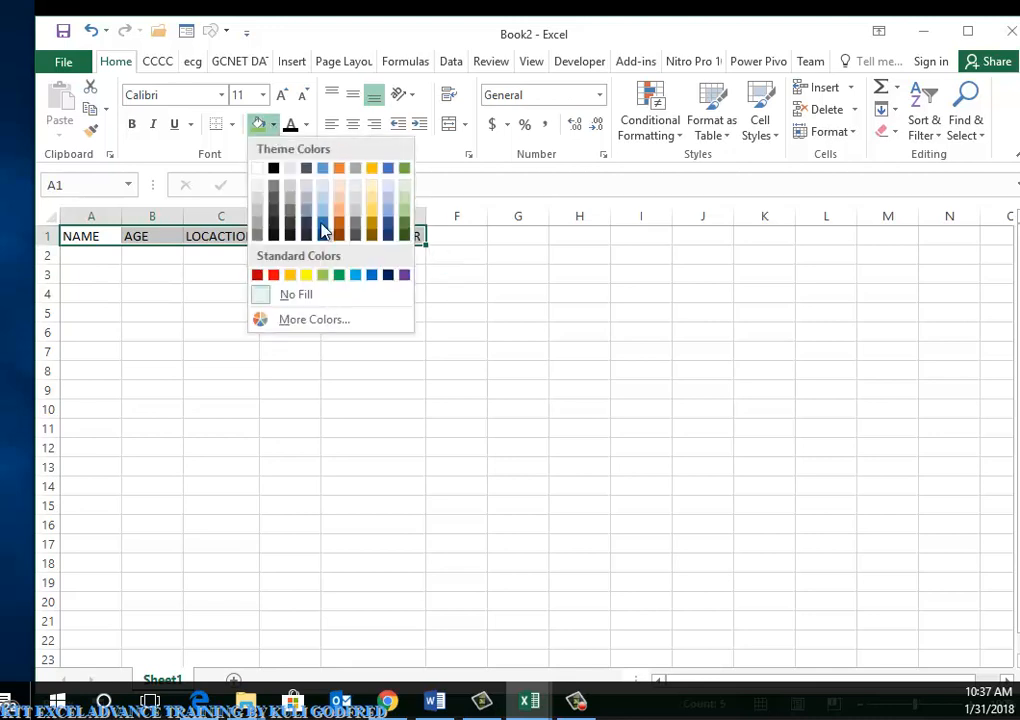
{"action": "left_click", "coordinate": [371, 275]}
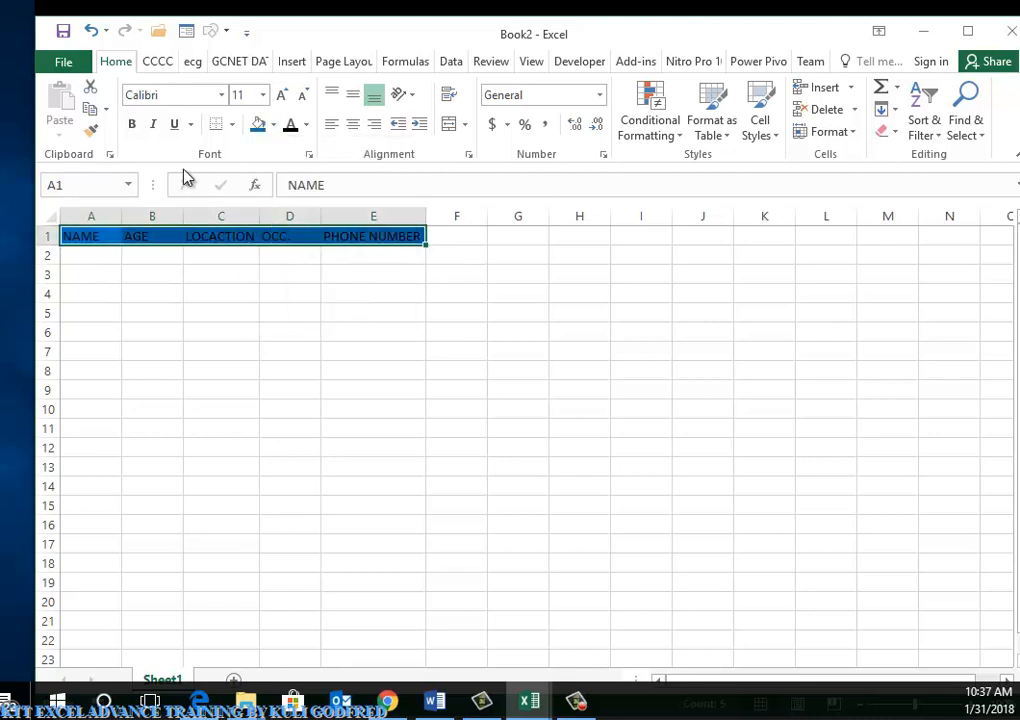
{"action": "left_click", "coordinate": [132, 125]}
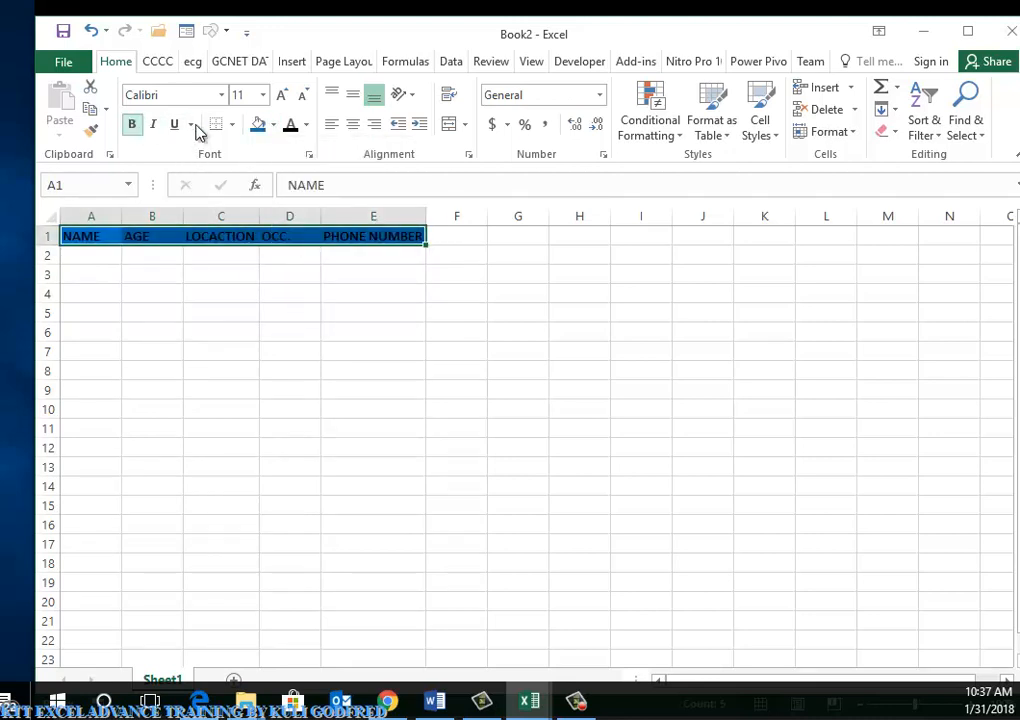
{"action": "left_click", "coordinate": [307, 125]}
{"action": "left_click", "coordinate": [291, 191]}
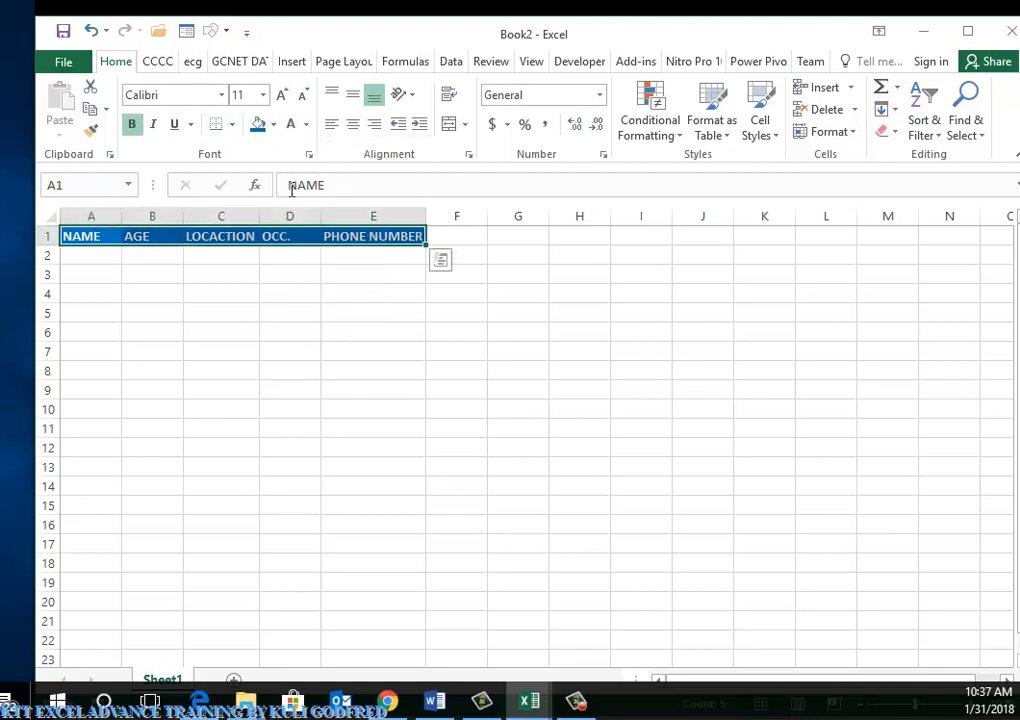
{"action": "left_click", "coordinate": [283, 96]}
{"action": "left_click", "coordinate": [283, 96]}
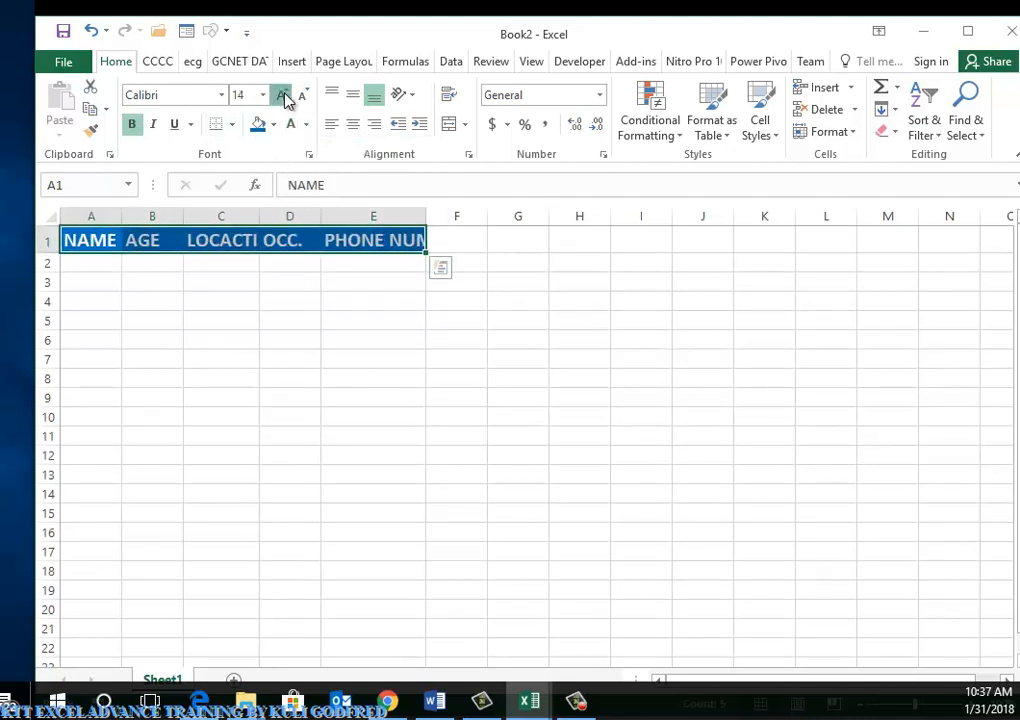
{"action": "left_click", "coordinate": [283, 96]}
{"action": "left_click", "coordinate": [283, 96]}
{"action": "left_click", "coordinate": [283, 96]}
{"action": "left_click", "coordinate": [283, 96]}
{"action": "left_click", "coordinate": [283, 96]}
{"action": "left_click", "coordinate": [283, 96]}
Auto-fit all columns to the enlarged header text
{"action": "left_click", "coordinate": [372, 316]}
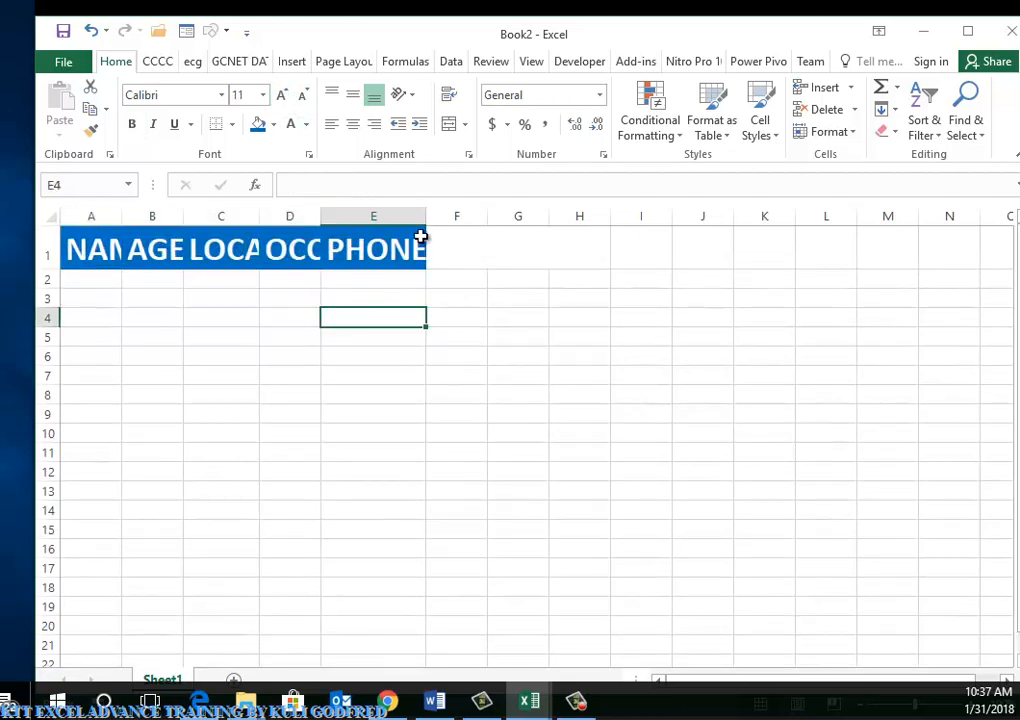
{"action": "double_click", "coordinate": [425, 216]}
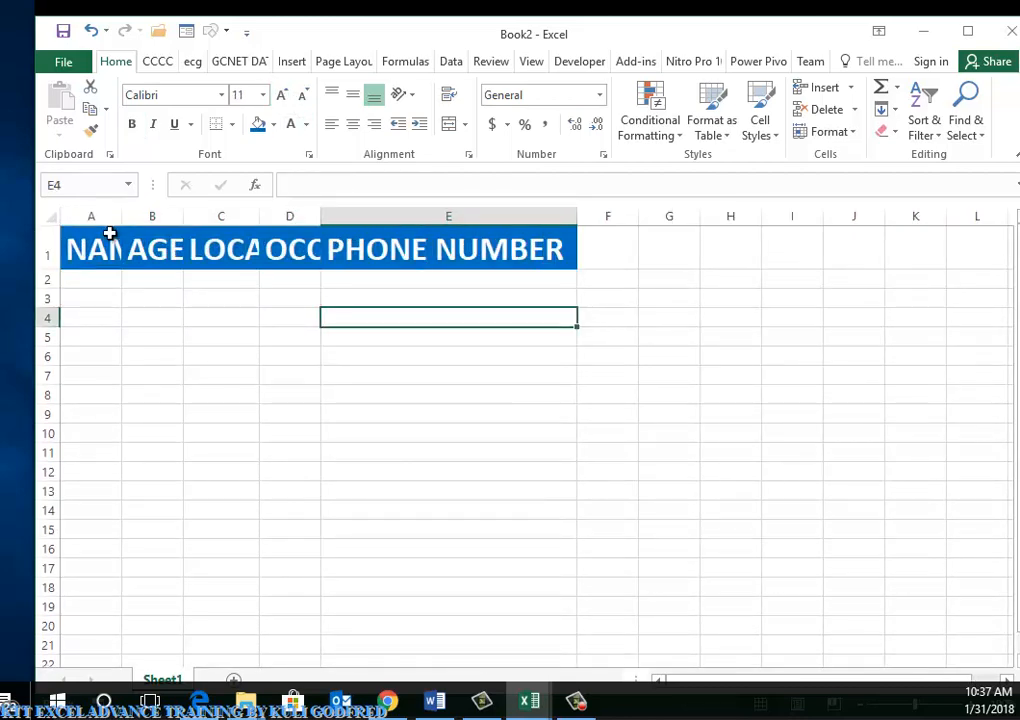
{"action": "left_click", "coordinate": [52, 218]}
{"action": "left_click_drag", "start_coordinate": [122, 216], "coordinate": [124, 210]}
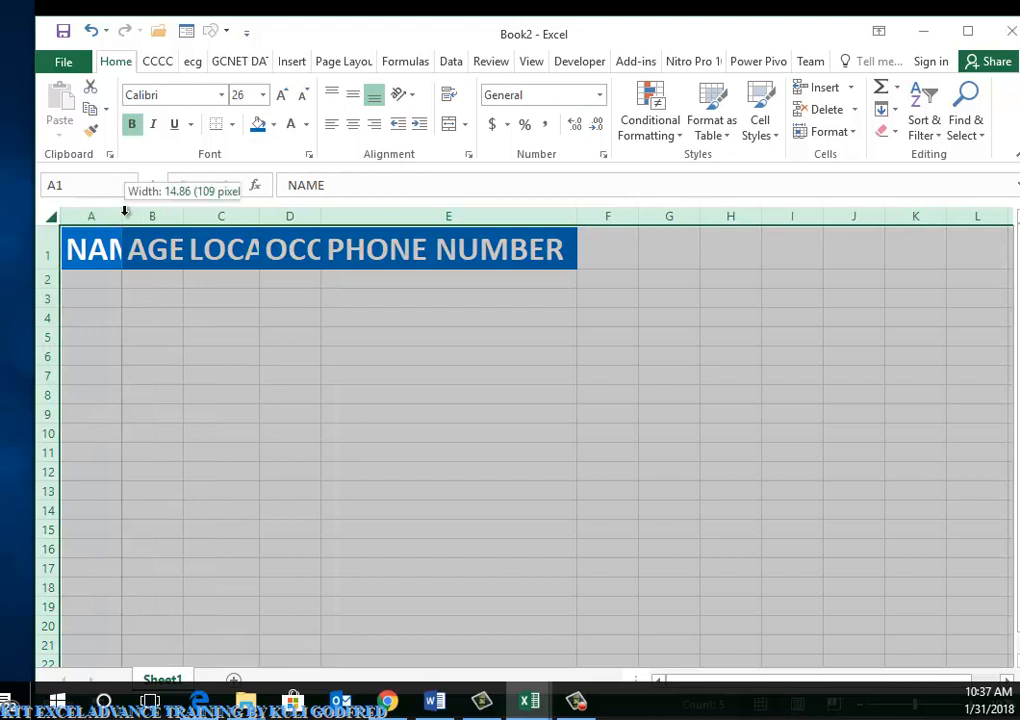
{"action": "double_click", "coordinate": [124, 210]}
{"action": "left_click", "coordinate": [388, 321]}
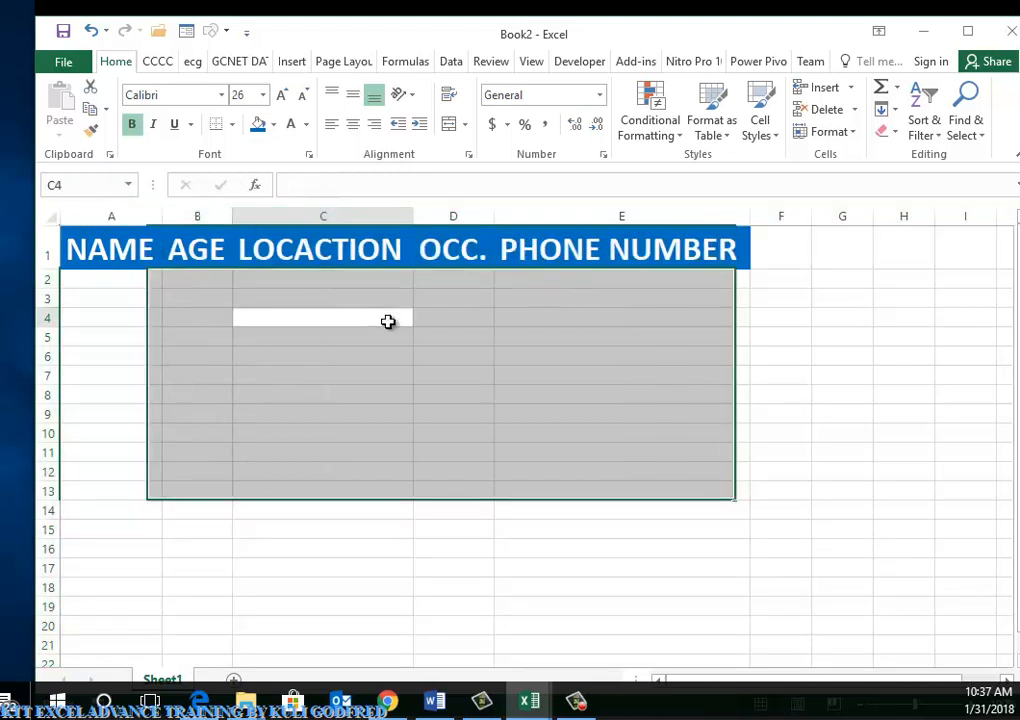
{"action": "left_click", "coordinate": [388, 321]}
{"action": "left_click", "coordinate": [515, 356]}
{"action": "left_click", "coordinate": [569, 319]}
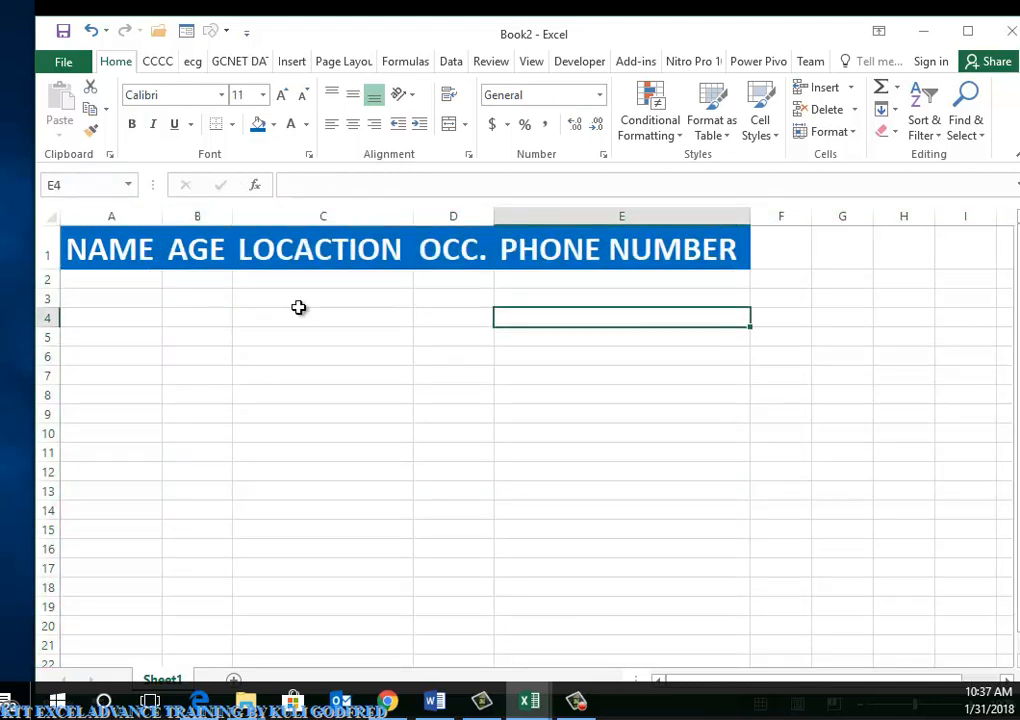
Select cells across rows 3 and 4 and the NAME and LOCACTION headings
{"action": "left_click", "coordinate": [135, 296]}
{"action": "left_click", "coordinate": [196, 296]}
{"action": "left_click", "coordinate": [354, 296]}
{"action": "left_click", "coordinate": [453, 296]}
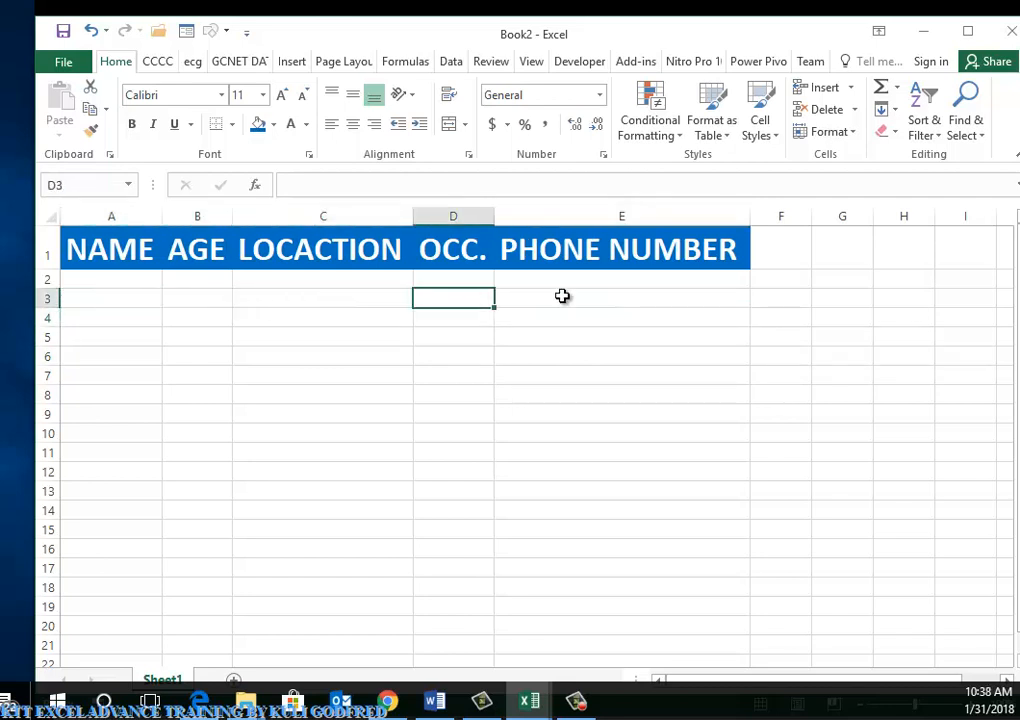
{"action": "left_click", "coordinate": [652, 297]}
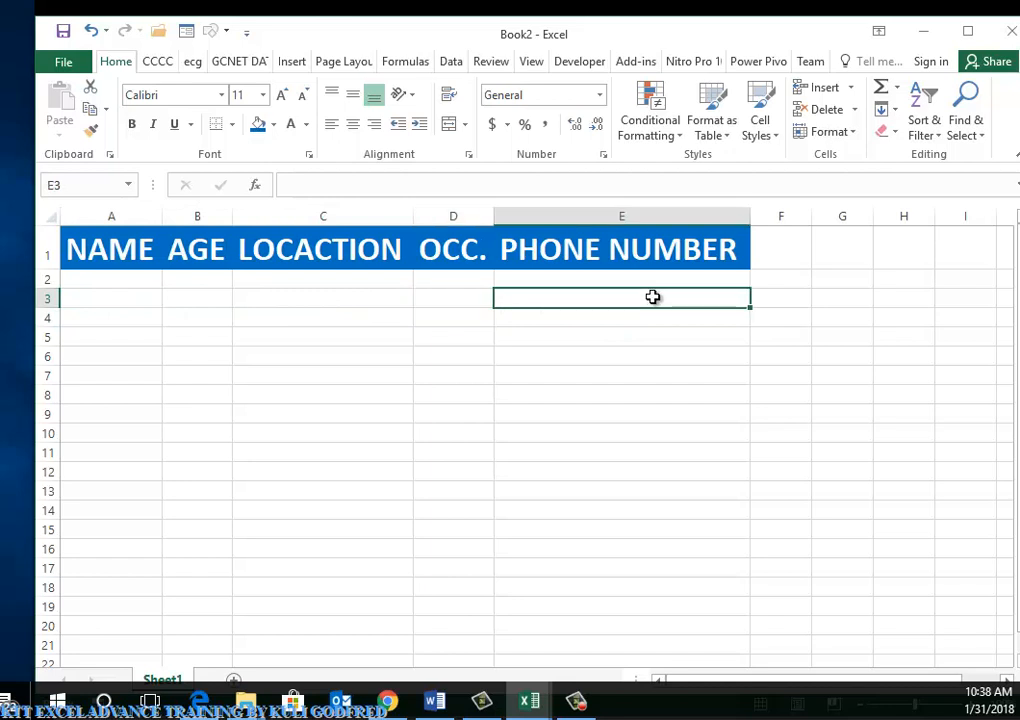
{"action": "left_click", "coordinate": [255, 316]}
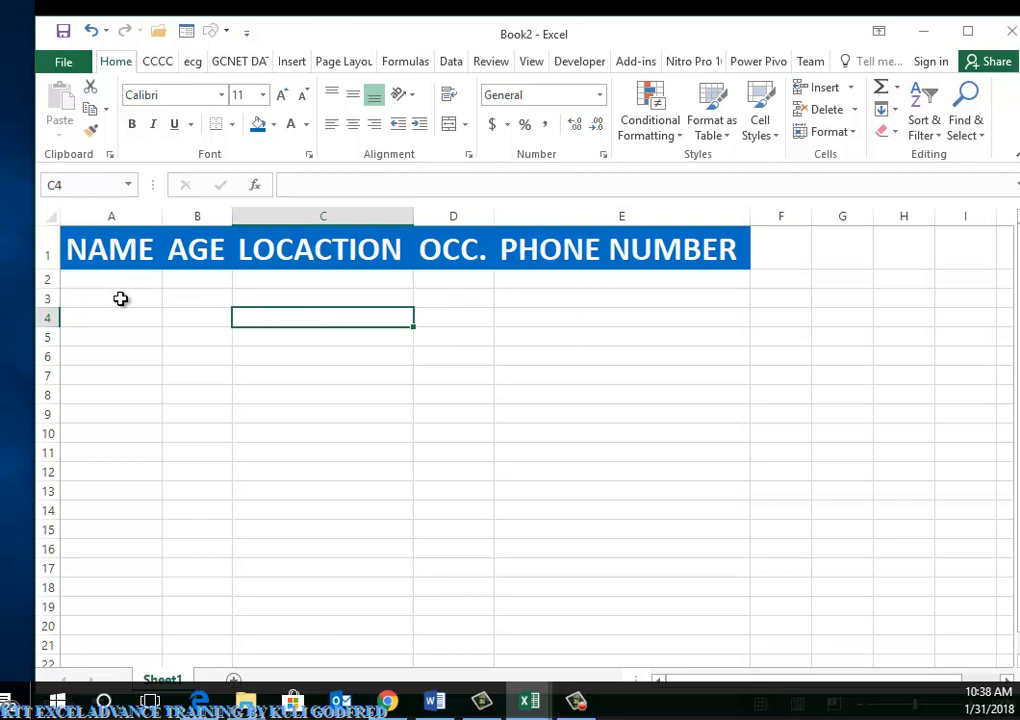
{"action": "left_click", "coordinate": [150, 253]}
{"action": "left_click", "coordinate": [395, 250]}
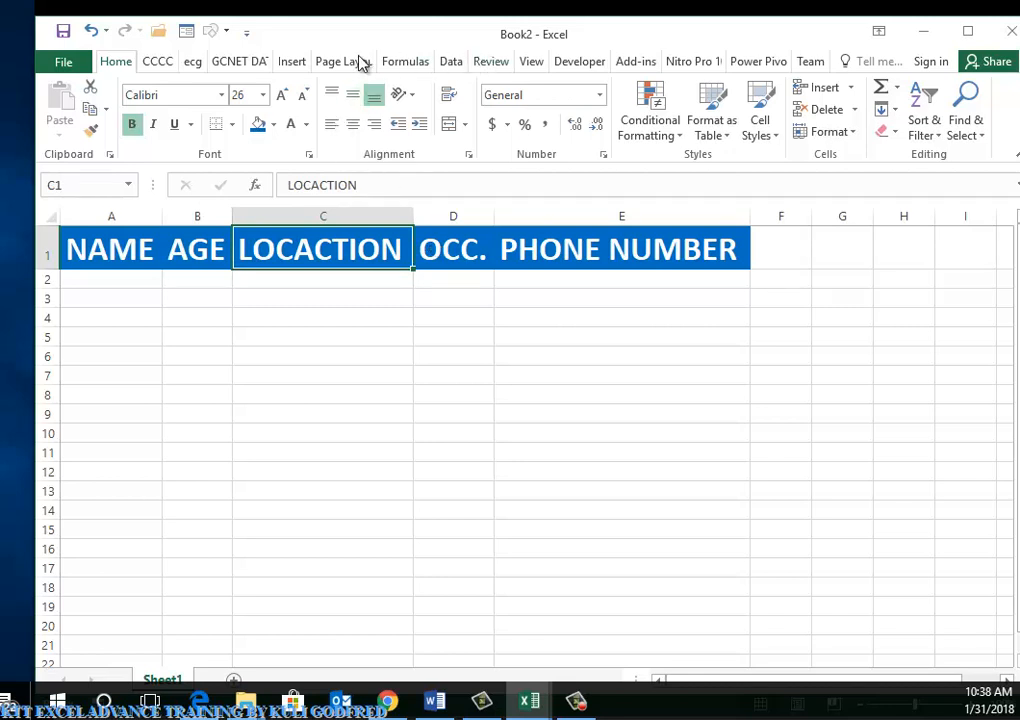
In Customize the Ribbon, delete the CCCC, ecg and GCNET DATA custom tabs
{"action": "right_click", "coordinate": [448, 160]}
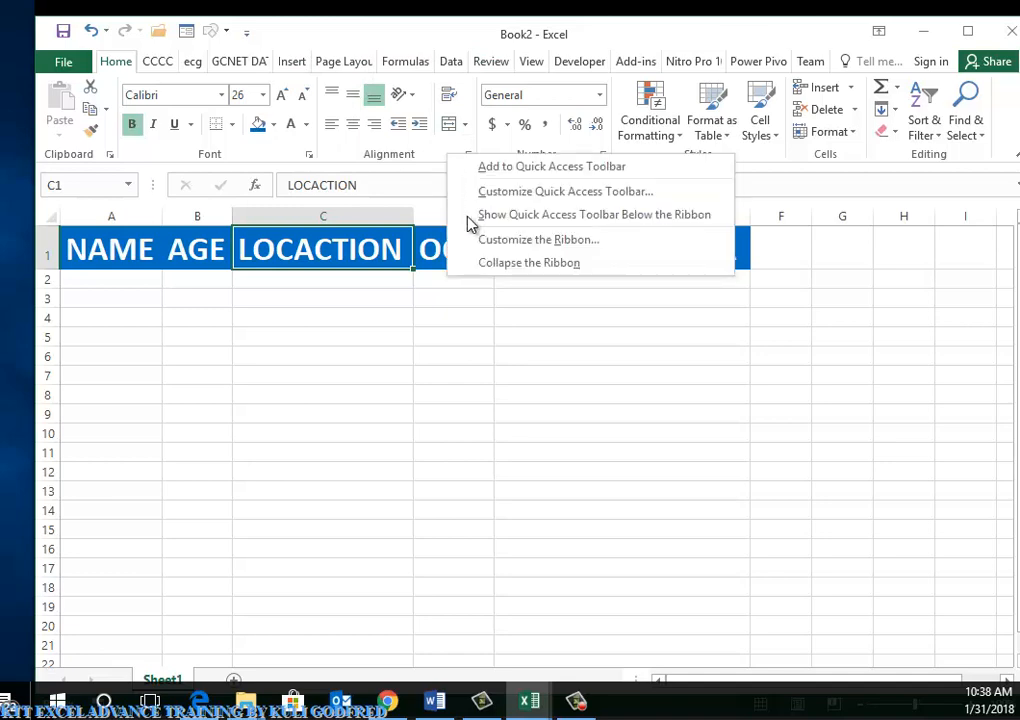
{"action": "left_click", "coordinate": [513, 244]}
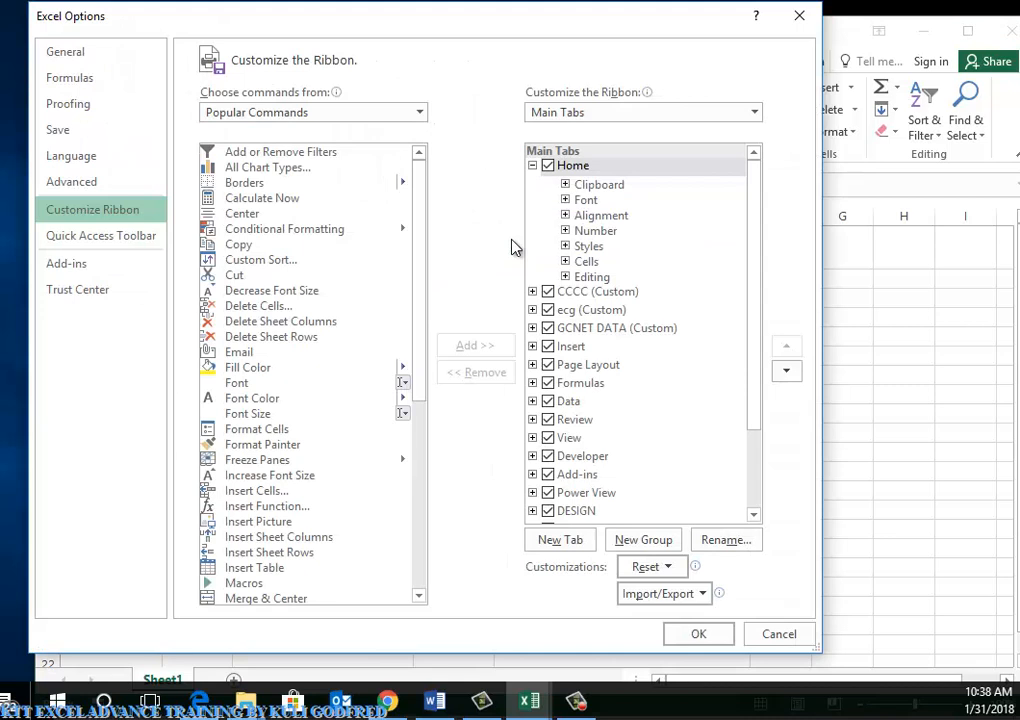
{"action": "left_click", "coordinate": [597, 291]}
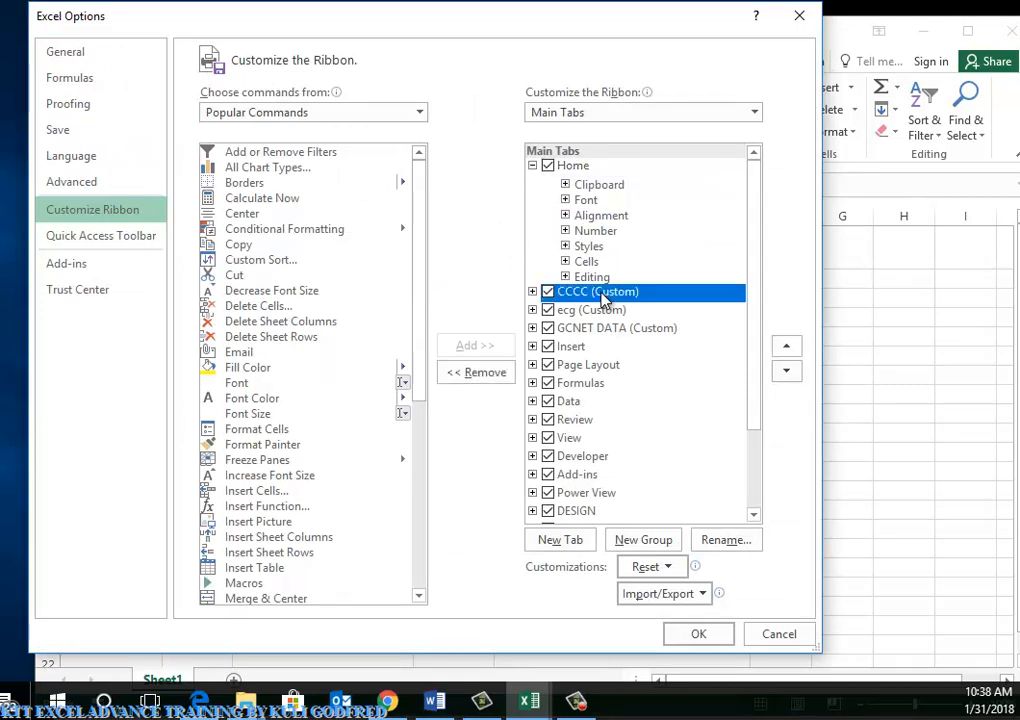
{"action": "left_click", "coordinate": [490, 375]}
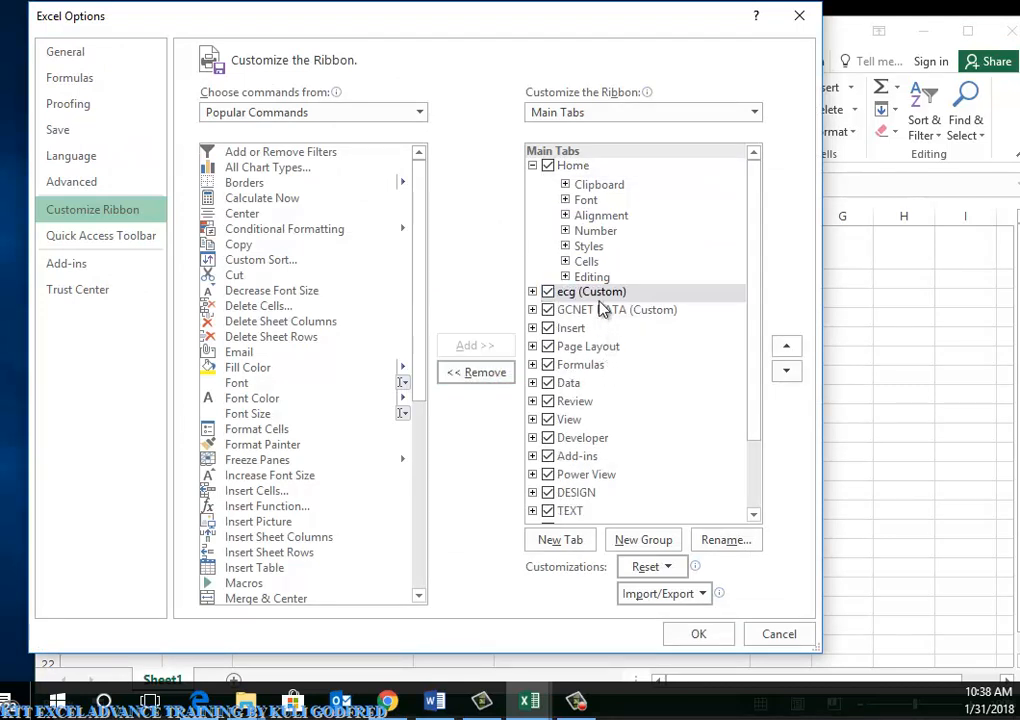
{"action": "left_click", "coordinate": [476, 375]}
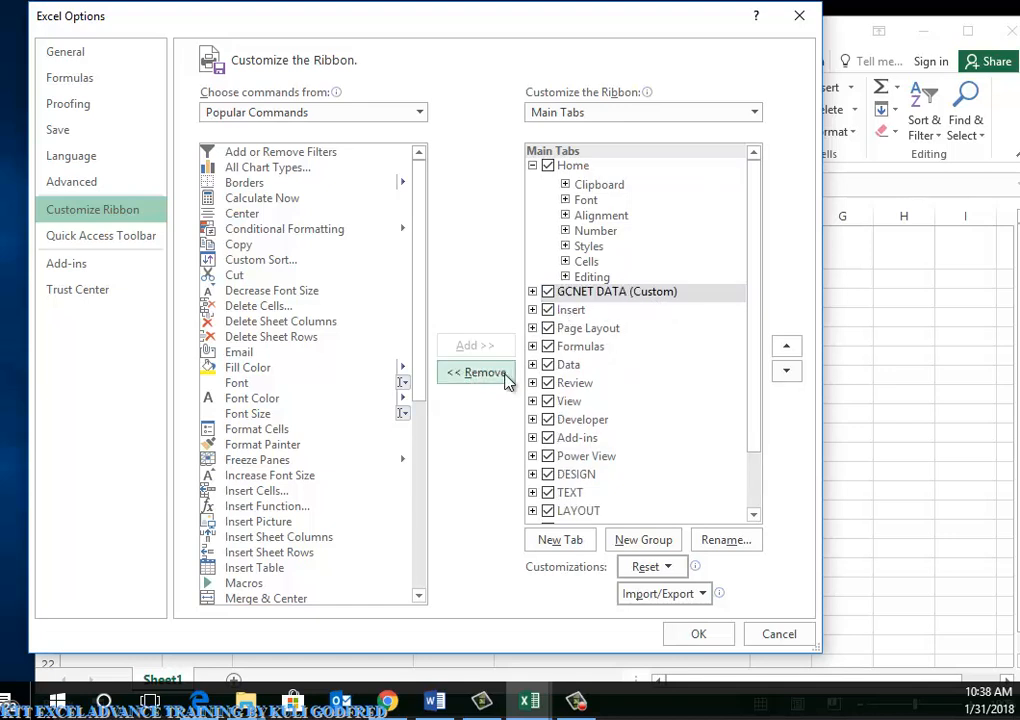
{"action": "left_click", "coordinate": [505, 378]}
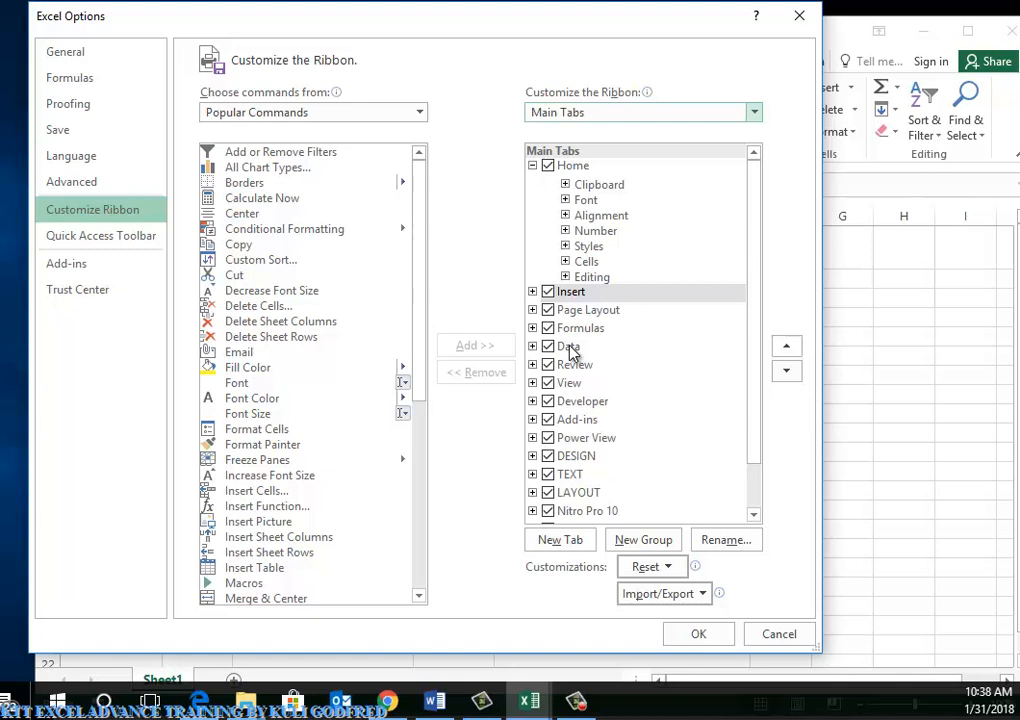
Create a new custom ribbon tab after Insert and rename it TDDEA
{"action": "left_click", "coordinate": [561, 541]}
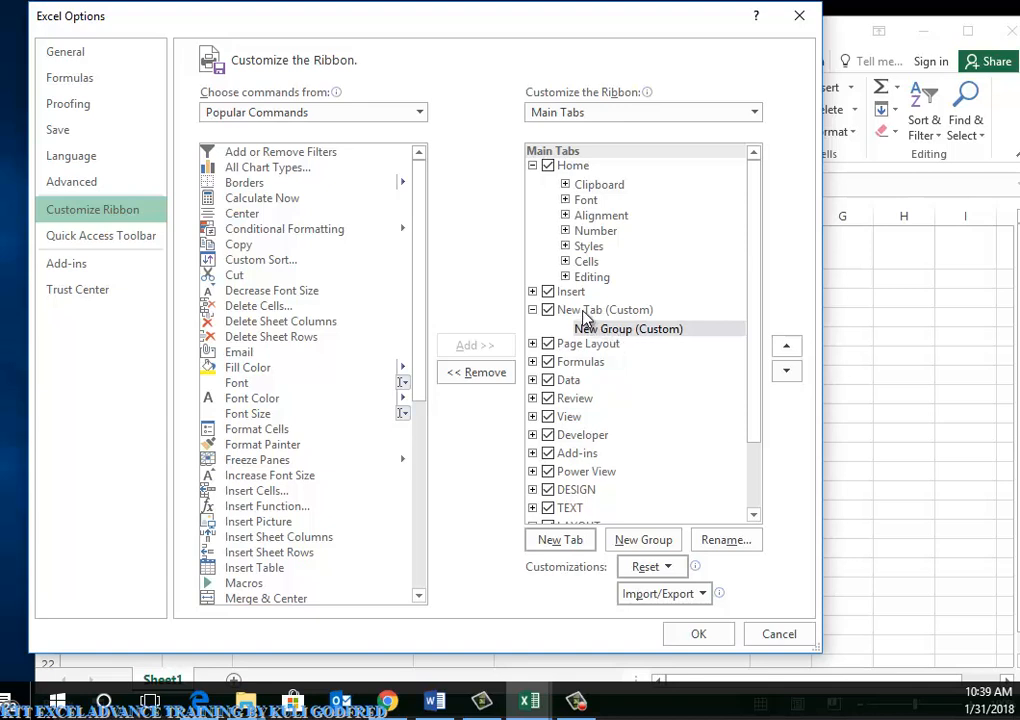
{"action": "left_click", "coordinate": [590, 310]}
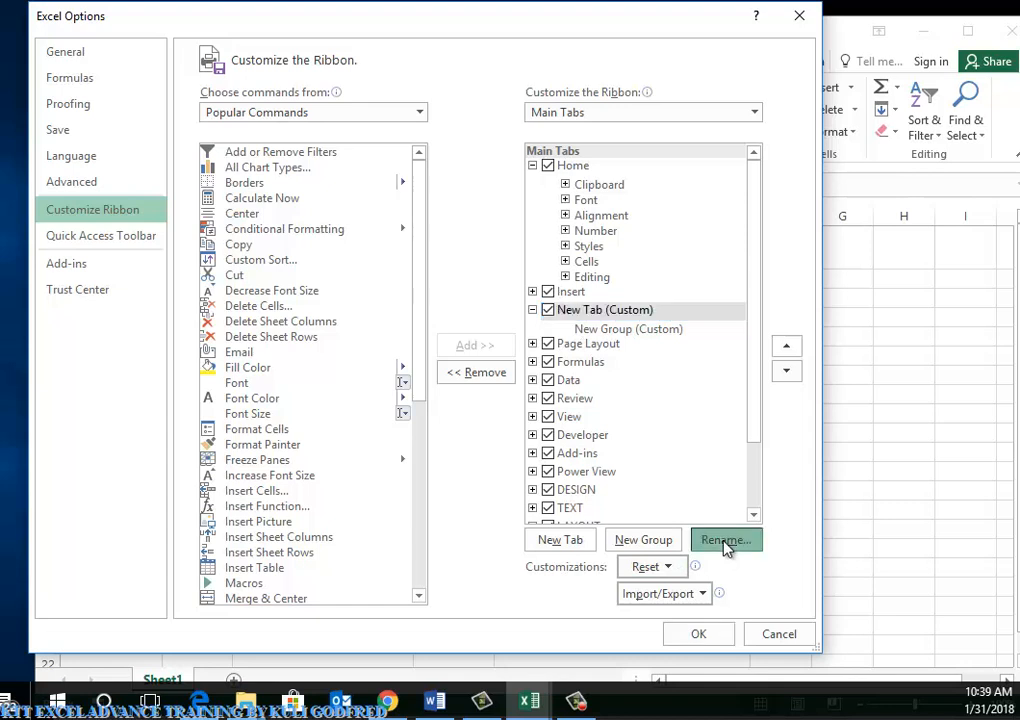
{"action": "left_click", "coordinate": [727, 545]}
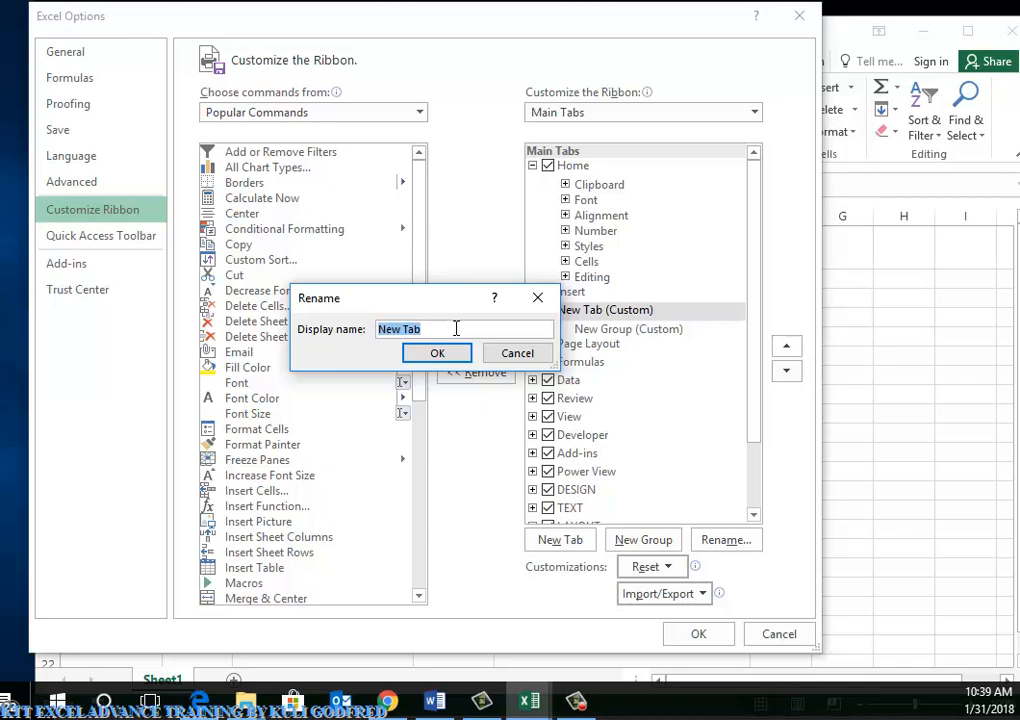
{"action": "type", "text": "TDDEA"}
{"action": "left_click", "coordinate": [443, 352]}
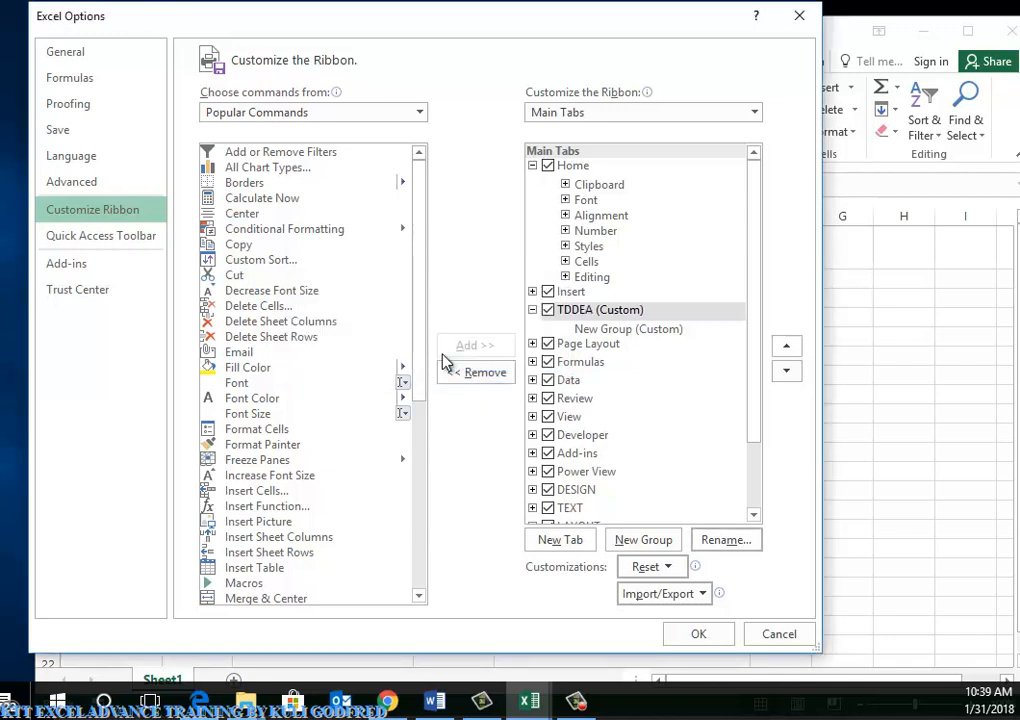
{"action": "left_click", "coordinate": [598, 332]}
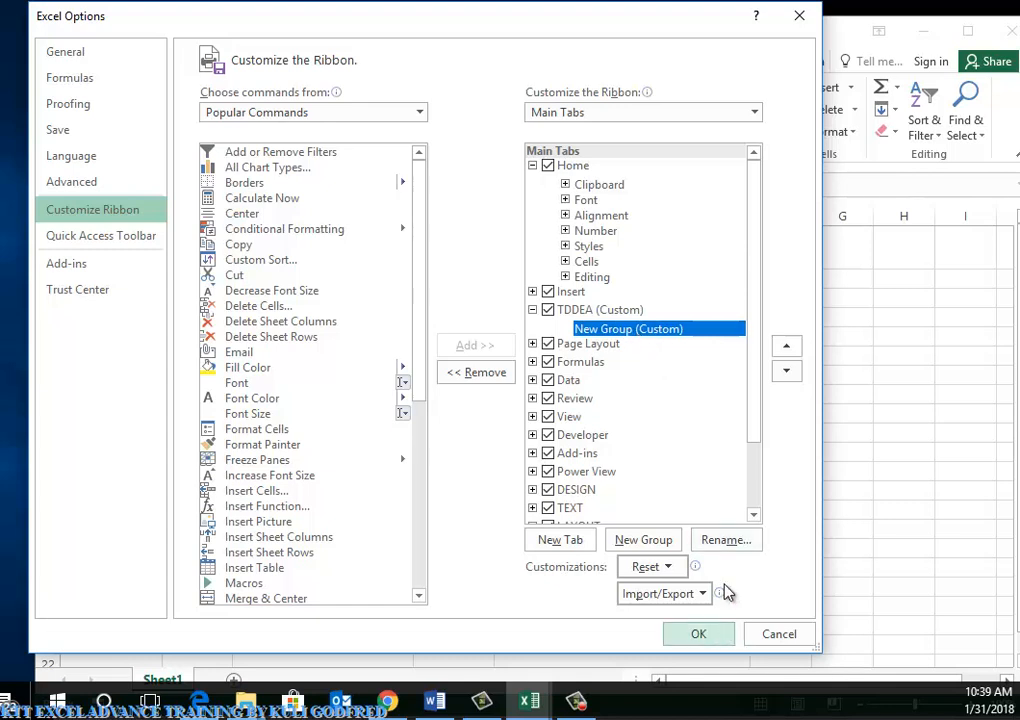
Rename the TDDEA tab's new group to FORM and choose a symbol for it
{"action": "left_click", "coordinate": [724, 545]}
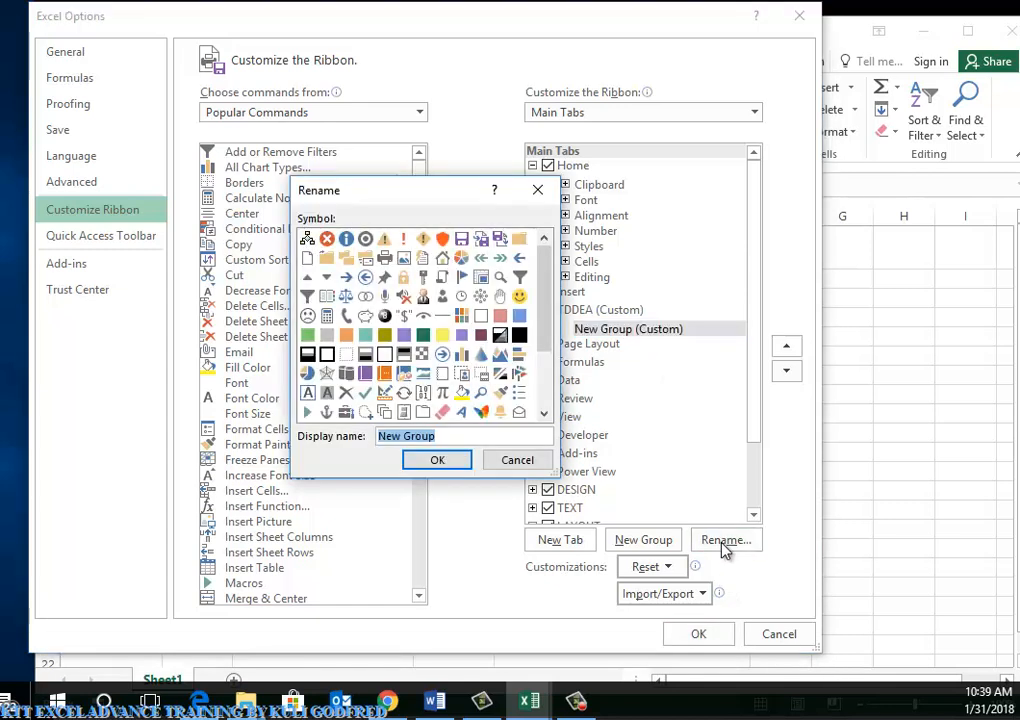
{"action": "type", "text": "FORM"}
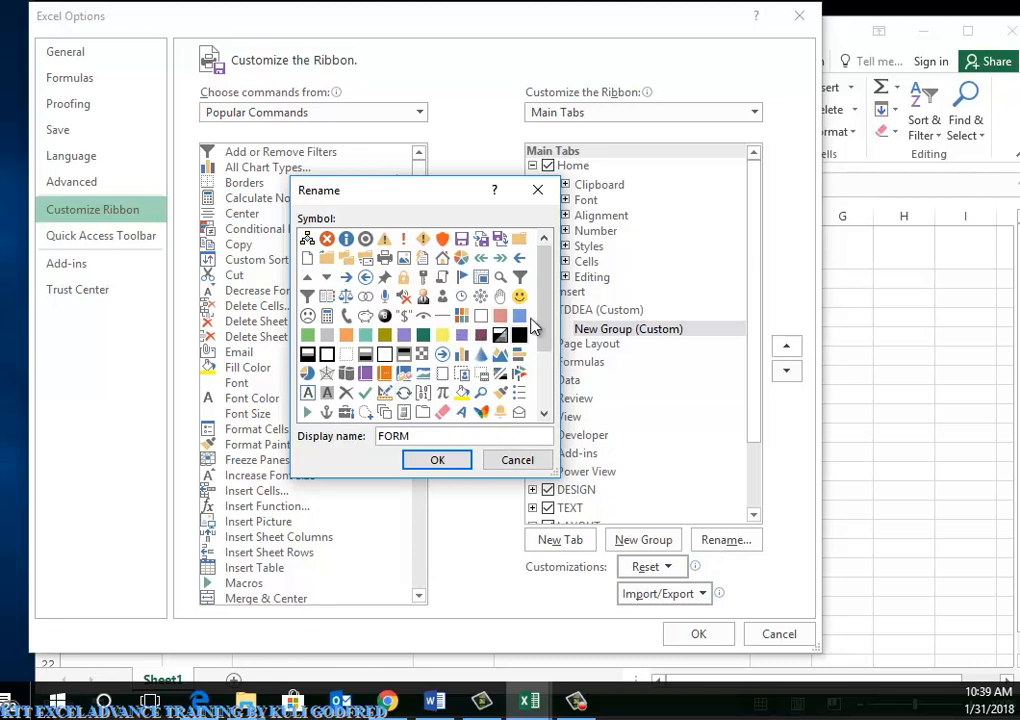
{"action": "left_click_drag", "start_coordinate": [548, 316], "coordinate": [548, 378]}
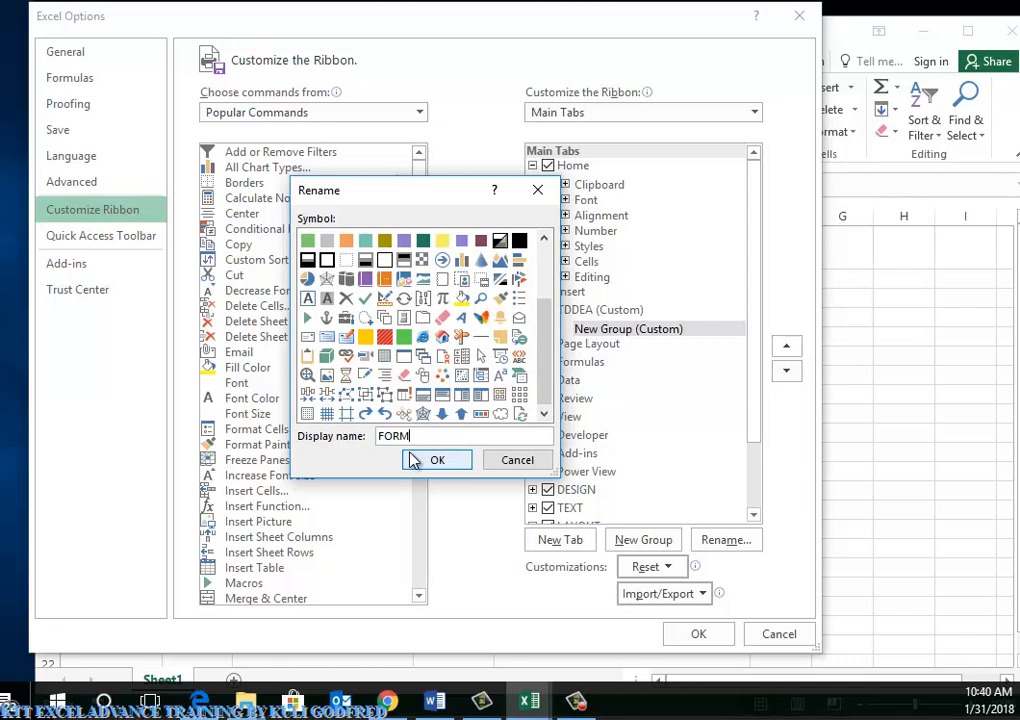
{"action": "left_click", "coordinate": [463, 395]}
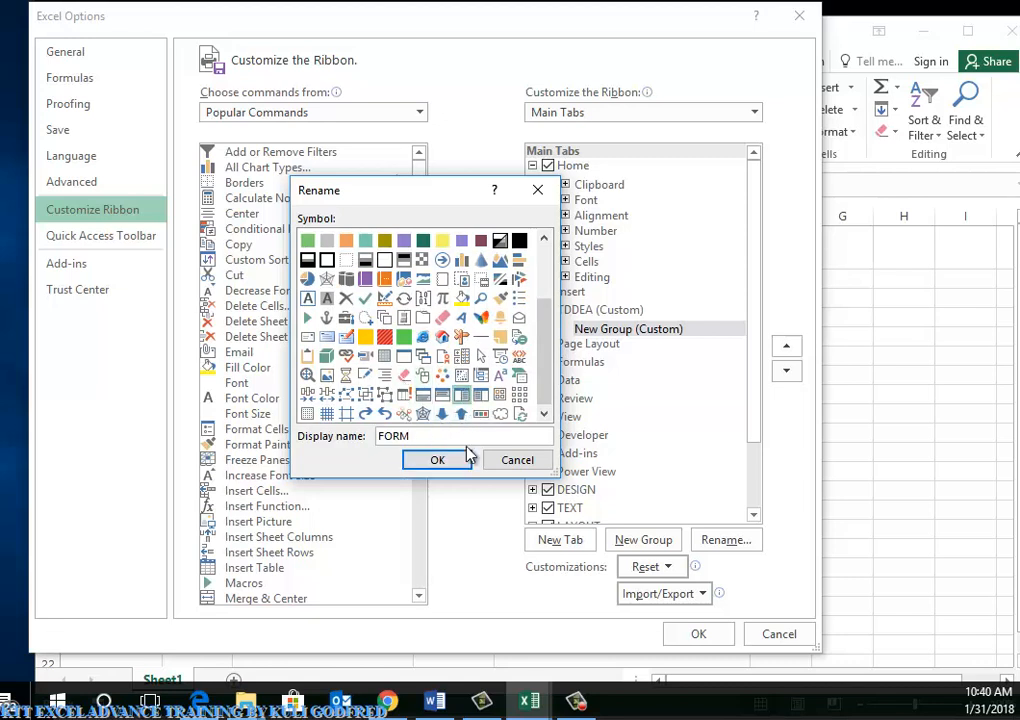
{"action": "left_click", "coordinate": [437, 459]}
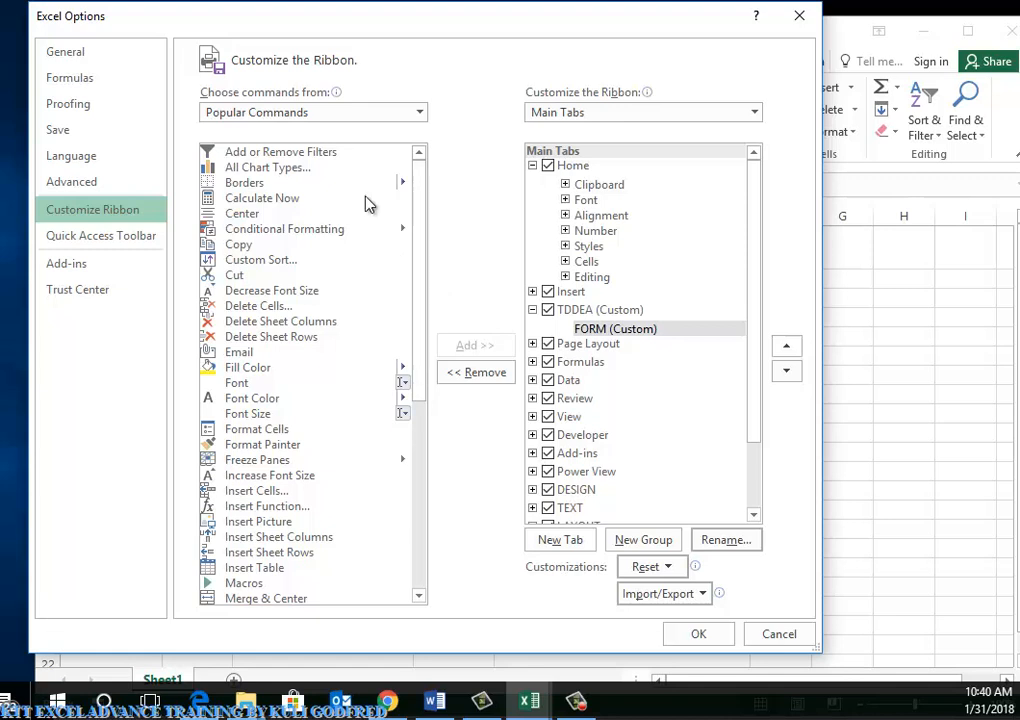
Switch the command chooser to All Commands
{"action": "left_click", "coordinate": [285, 118]}
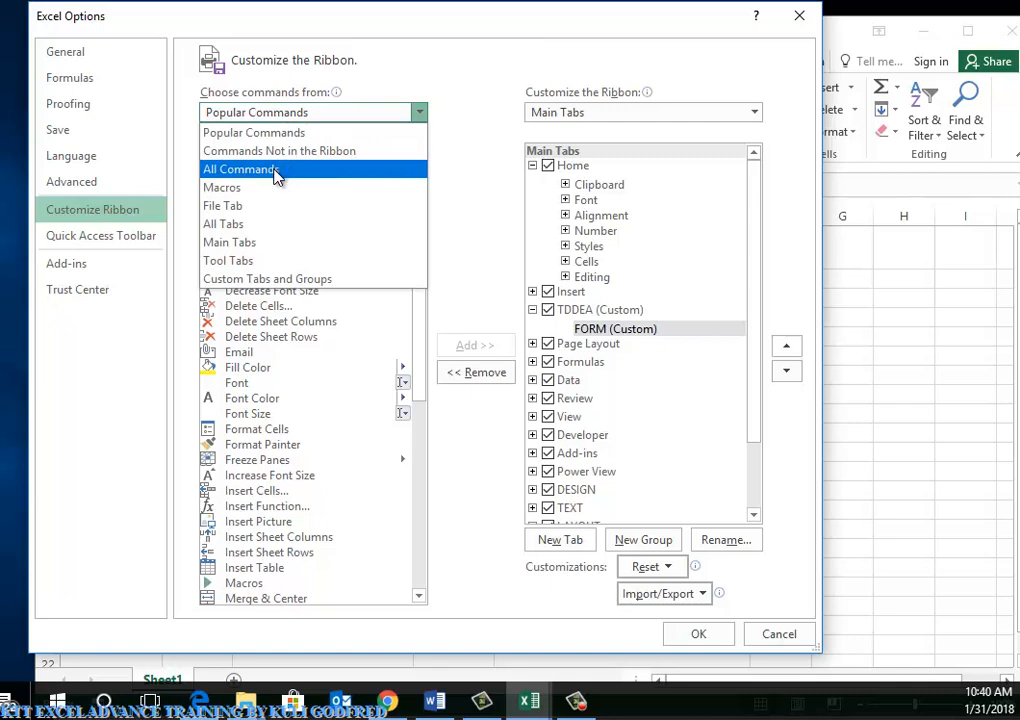
{"action": "left_click", "coordinate": [278, 170]}
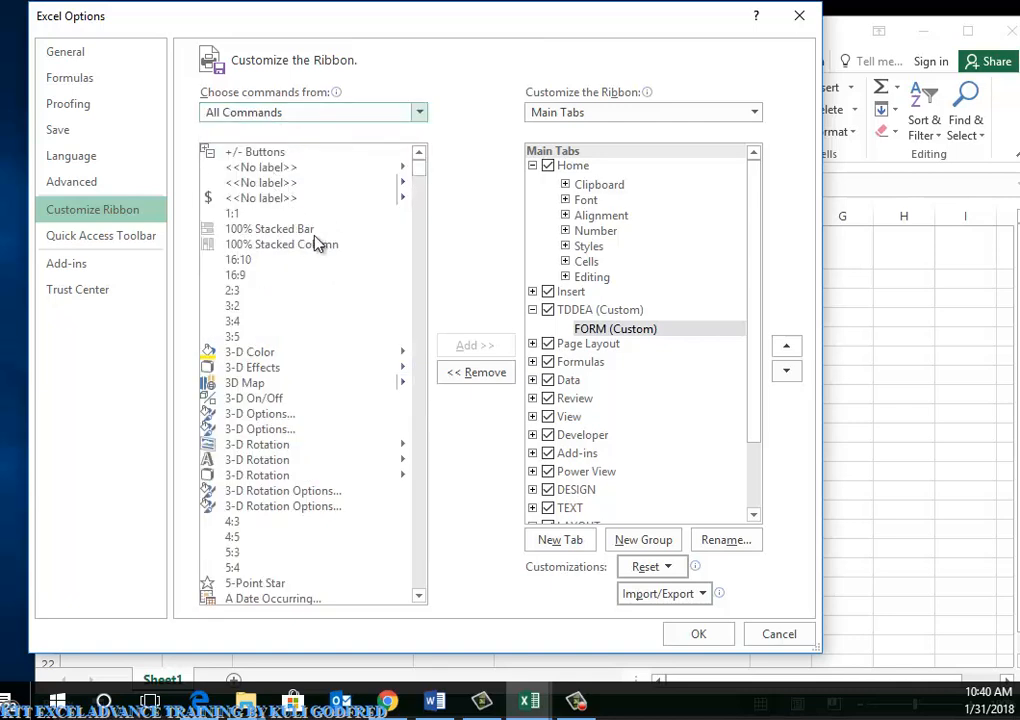
{"action": "scroll", "coordinate": [338, 281], "scroll_direction": "down", "scroll_amount": 20}
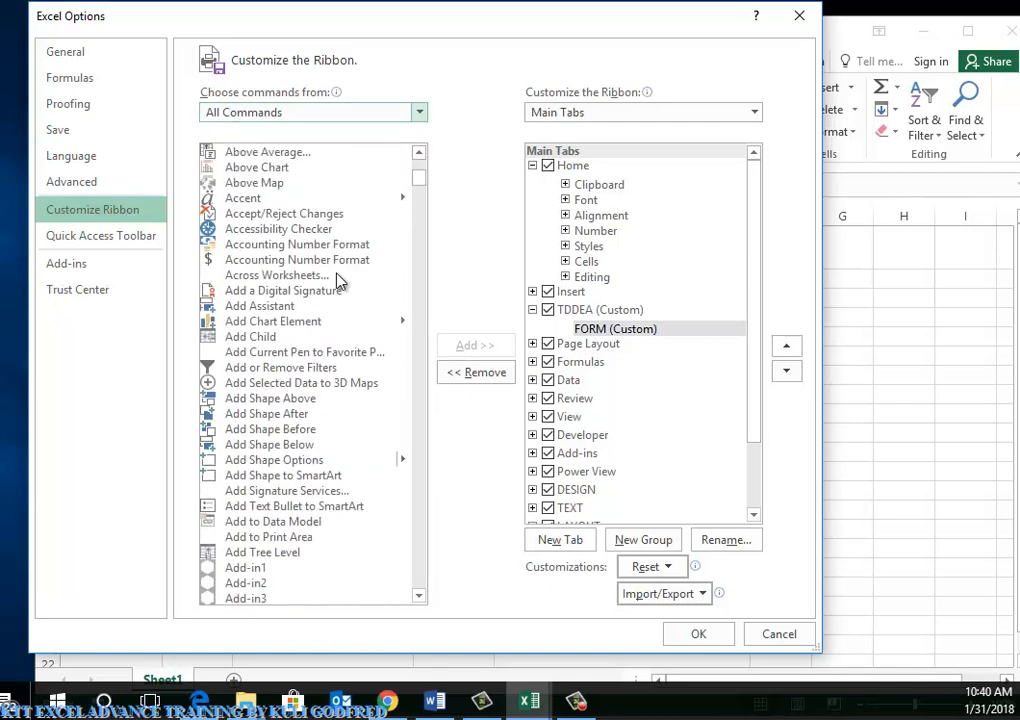
{"action": "scroll", "coordinate": [338, 281], "scroll_direction": "down", "scroll_amount": 20}
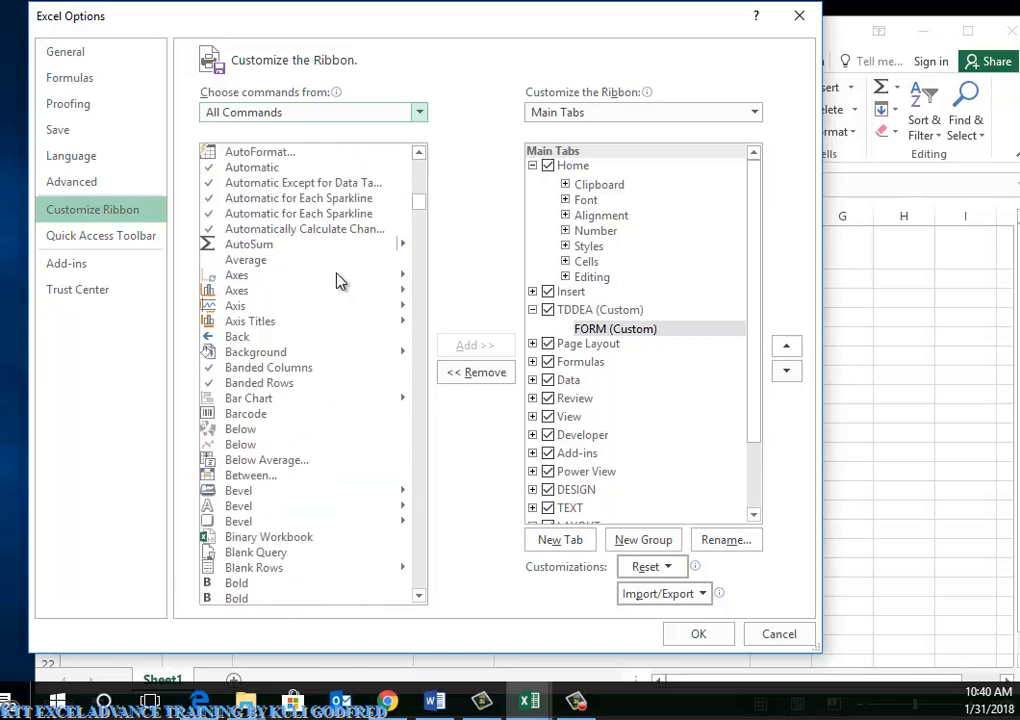
{"action": "scroll", "coordinate": [338, 281], "scroll_direction": "down", "scroll_amount": 20}
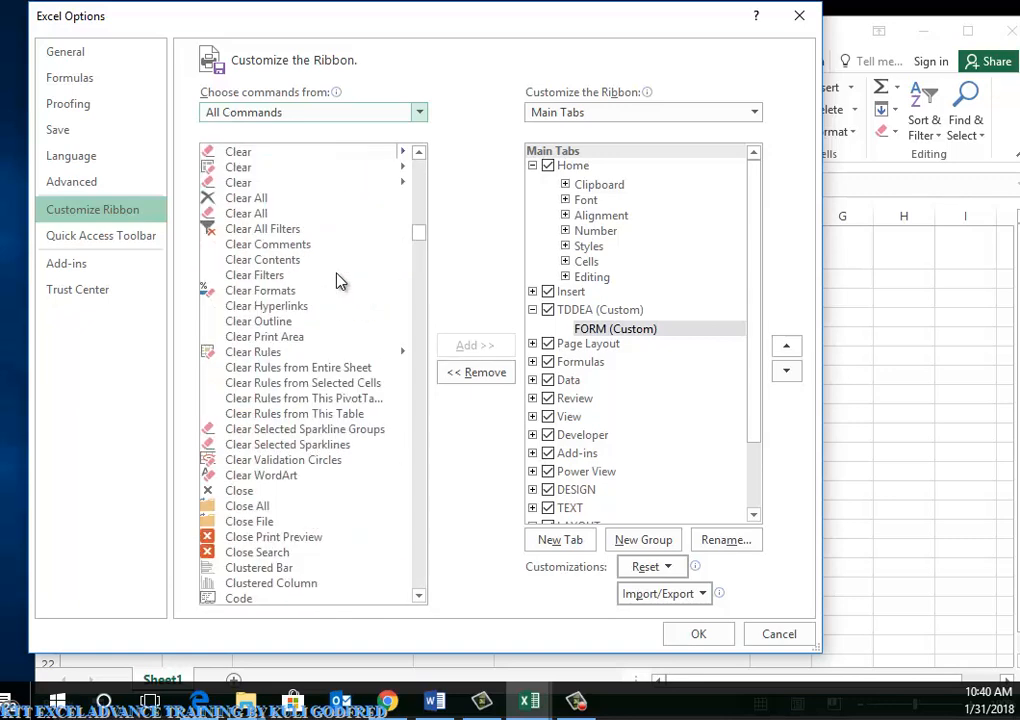
{"action": "scroll", "coordinate": [338, 281], "scroll_direction": "down", "scroll_amount": 5}
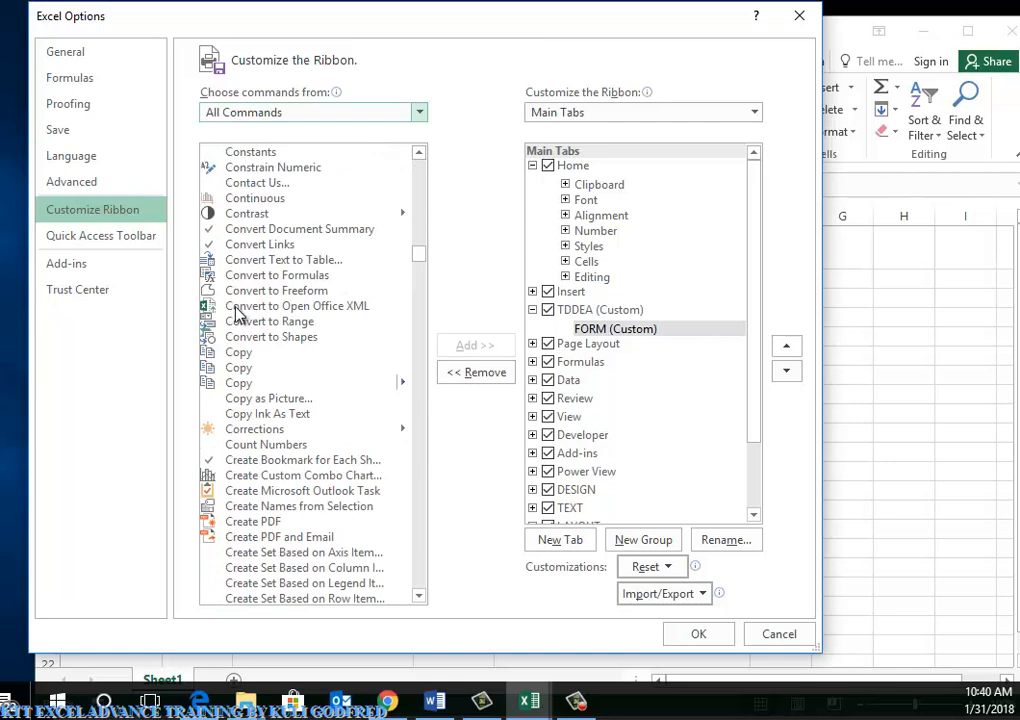
Add the Form command to the FORM group and apply the ribbon changes
{"action": "left_click", "coordinate": [237, 309]}
{"action": "key", "text": "f"}
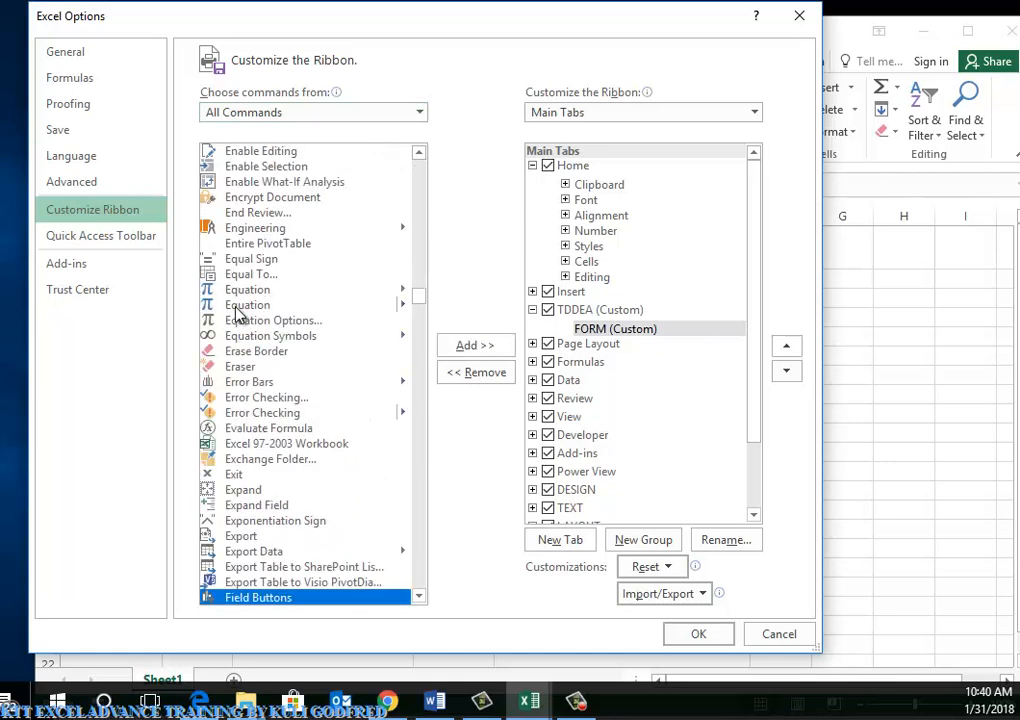
{"action": "scroll", "coordinate": [296, 443], "scroll_direction": "down", "scroll_amount": 1}
{"action": "scroll", "coordinate": [296, 443], "scroll_direction": "down", "scroll_amount": 3}
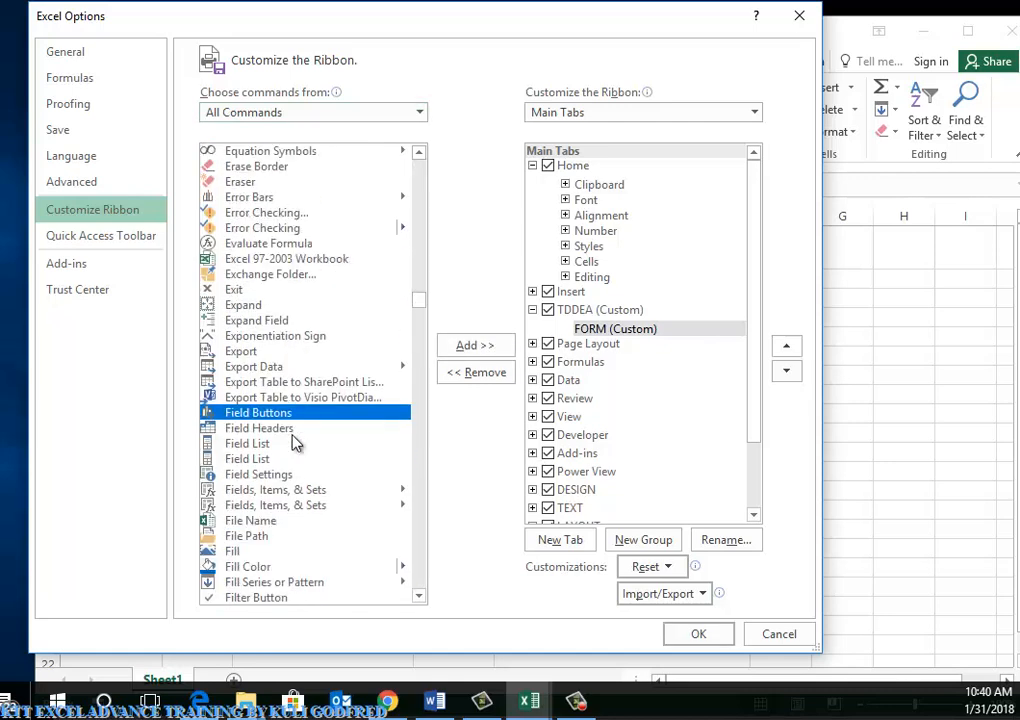
{"action": "scroll", "coordinate": [296, 443], "scroll_direction": "down", "scroll_amount": 5}
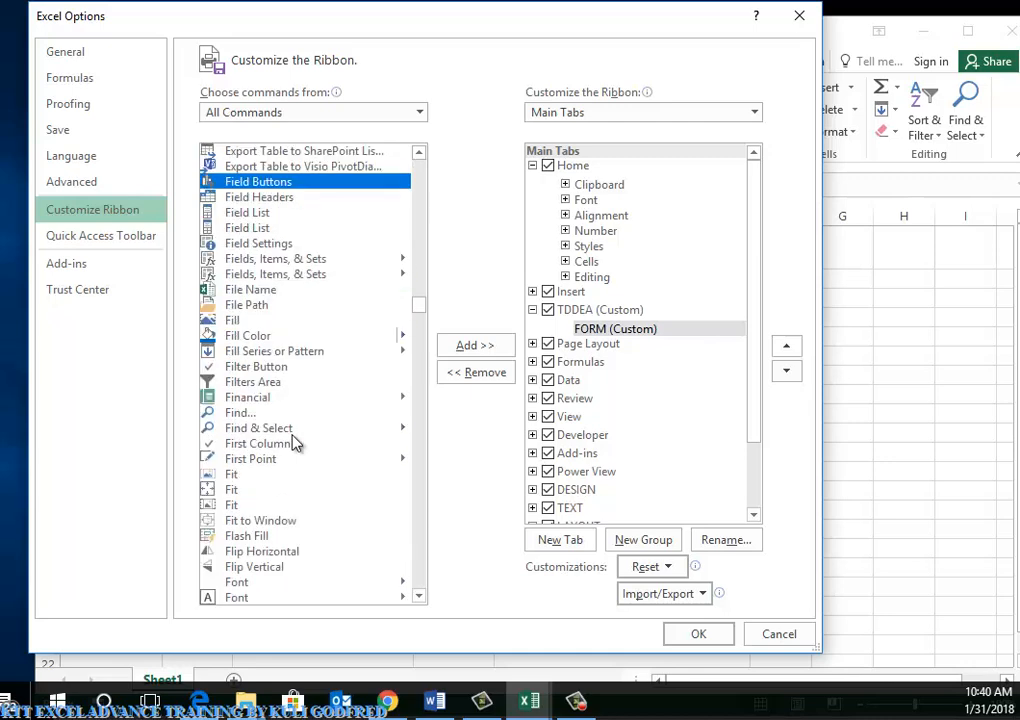
{"action": "scroll", "coordinate": [296, 443], "scroll_direction": "down", "scroll_amount": 5}
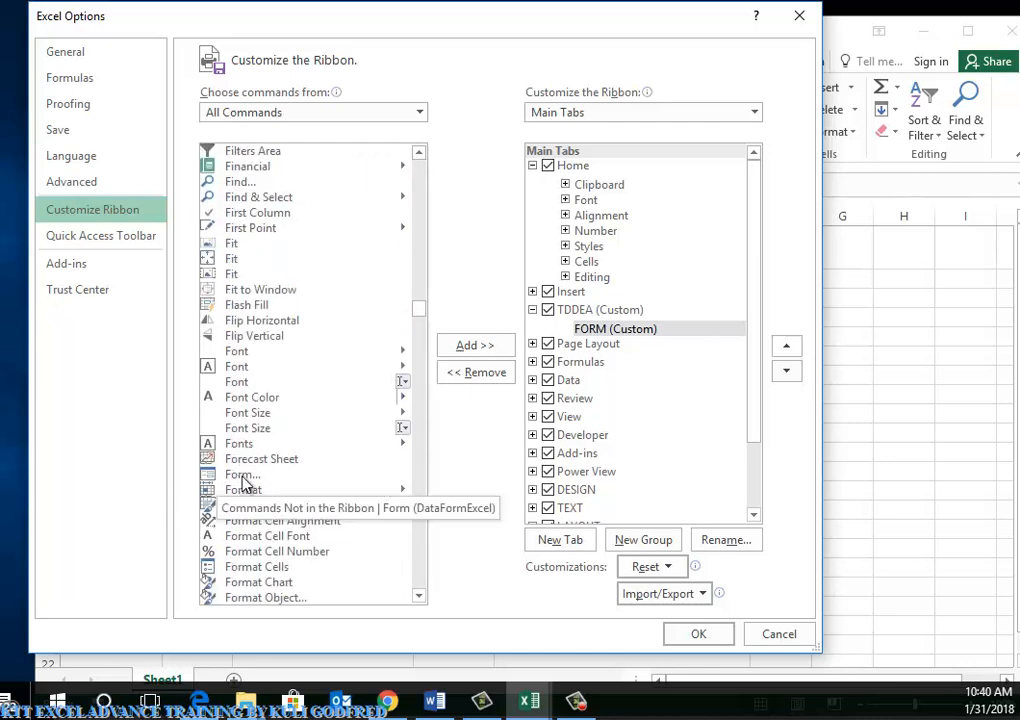
{"action": "left_click", "coordinate": [244, 478]}
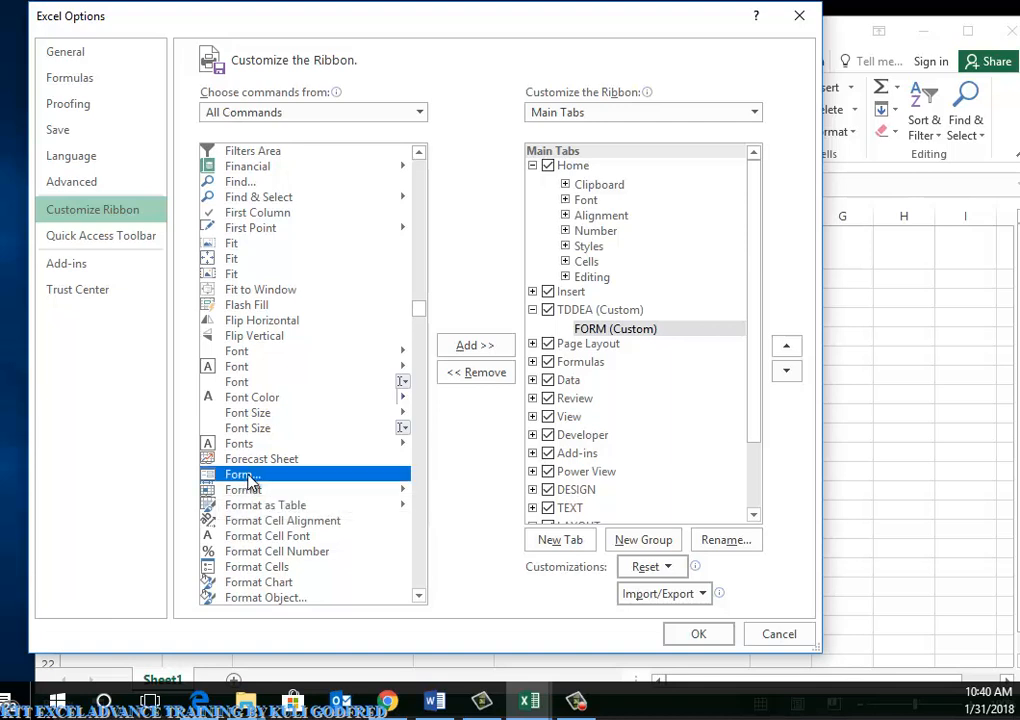
{"action": "left_click", "coordinate": [478, 346]}
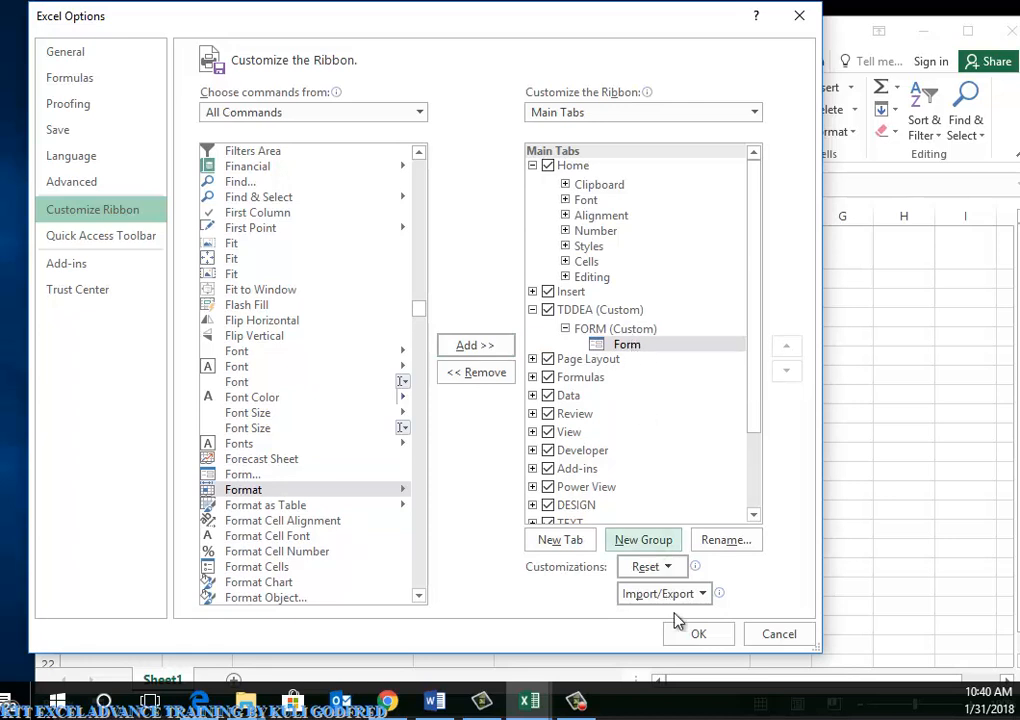
{"action": "left_click", "coordinate": [698, 634]}
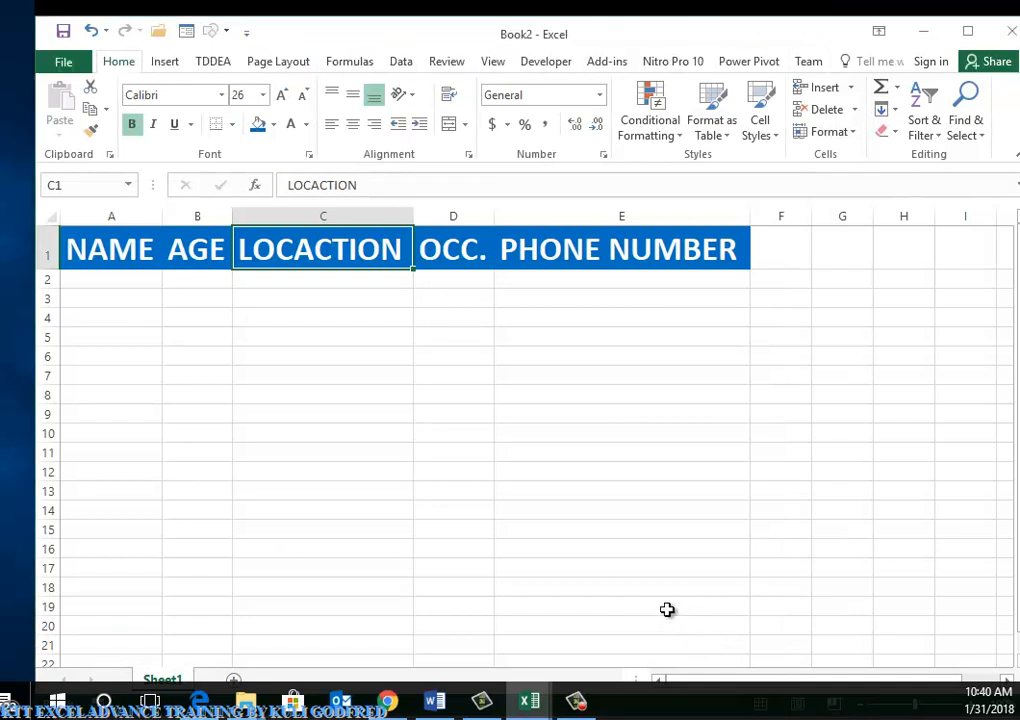
On the TDDEA tab, select headers A1:E1 and run the Form command
{"action": "left_click", "coordinate": [218, 64]}
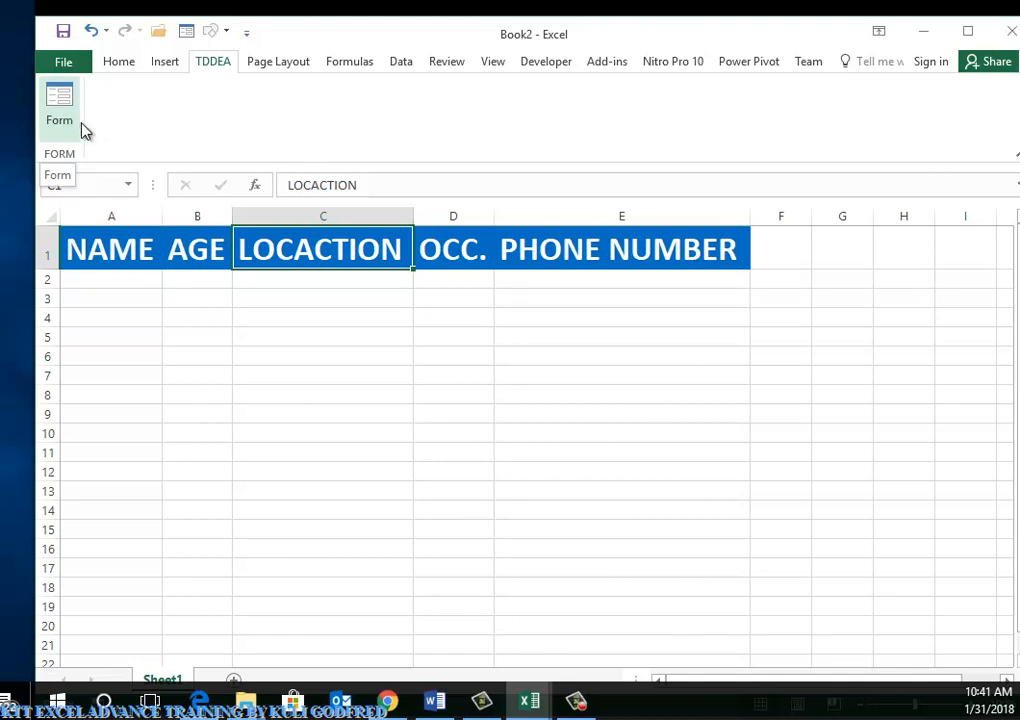
{"action": "left_click", "coordinate": [227, 353]}
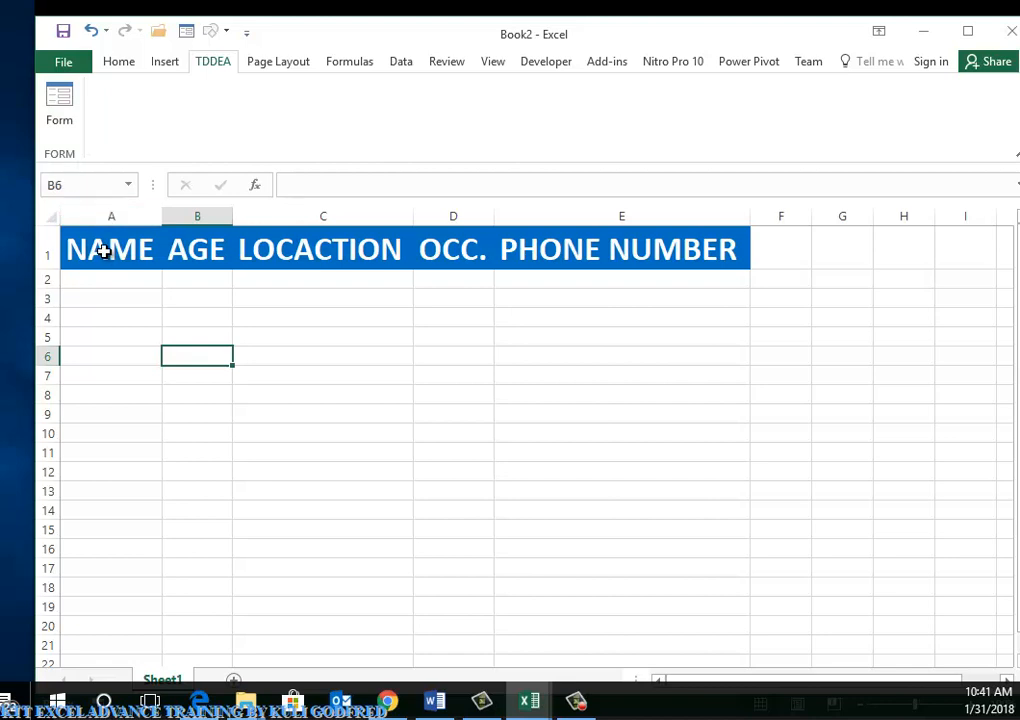
{"action": "left_click_drag", "start_coordinate": [103, 250], "coordinate": [628, 254]}
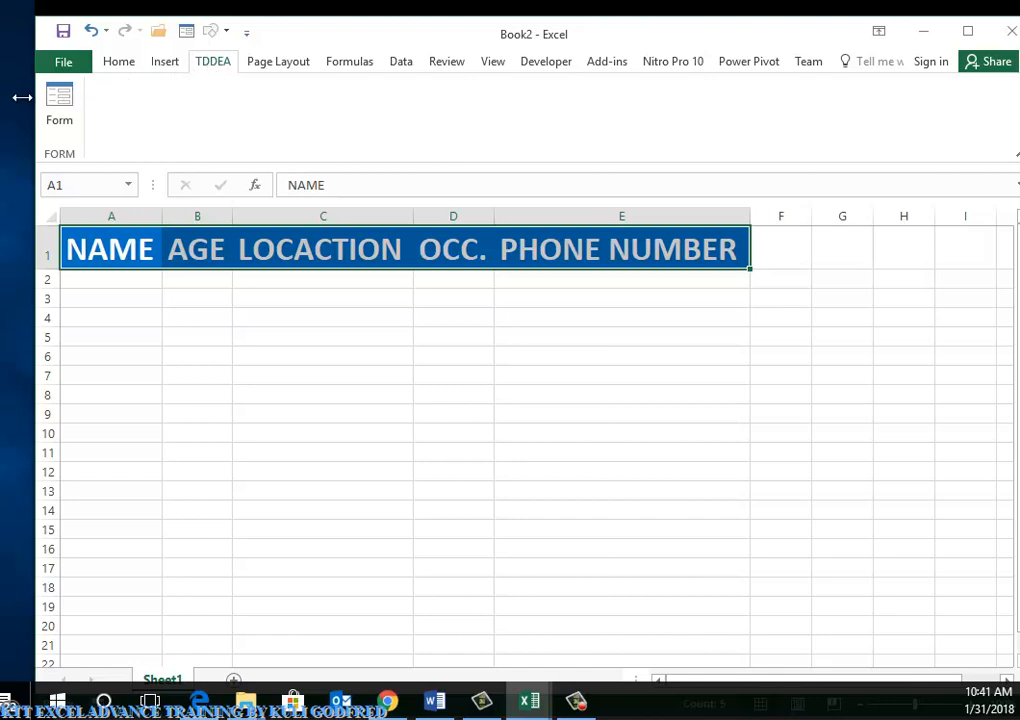
{"action": "left_click", "coordinate": [62, 110]}
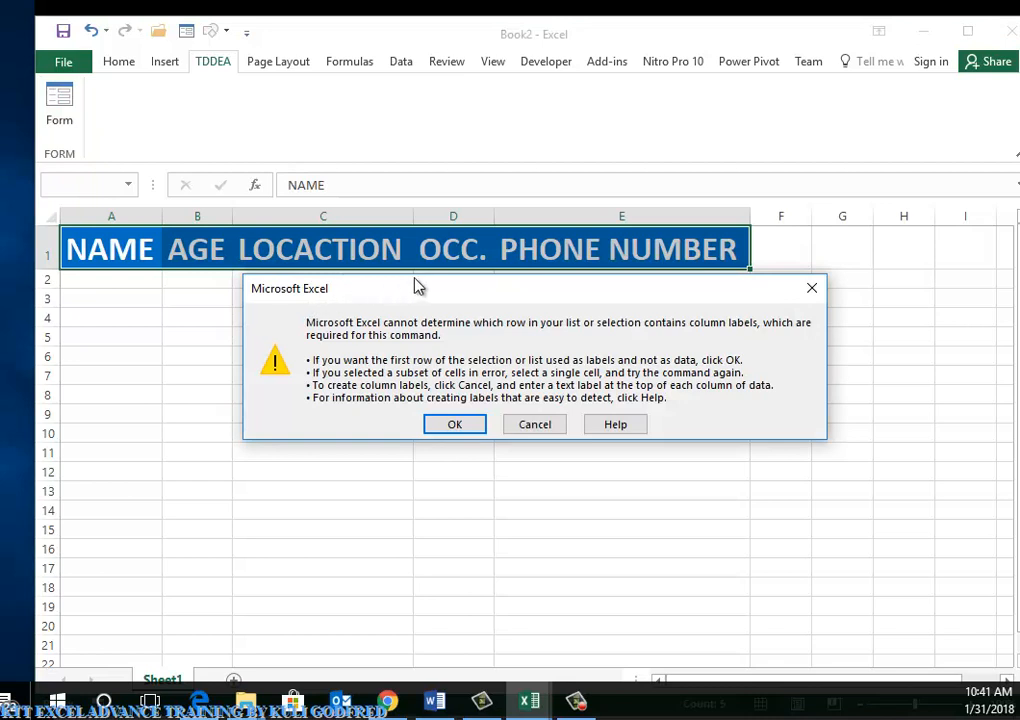
Move the column-label warning aside and accept row 1 as field labels
{"action": "left_click_drag", "start_coordinate": [418, 287], "coordinate": [412, 246]}
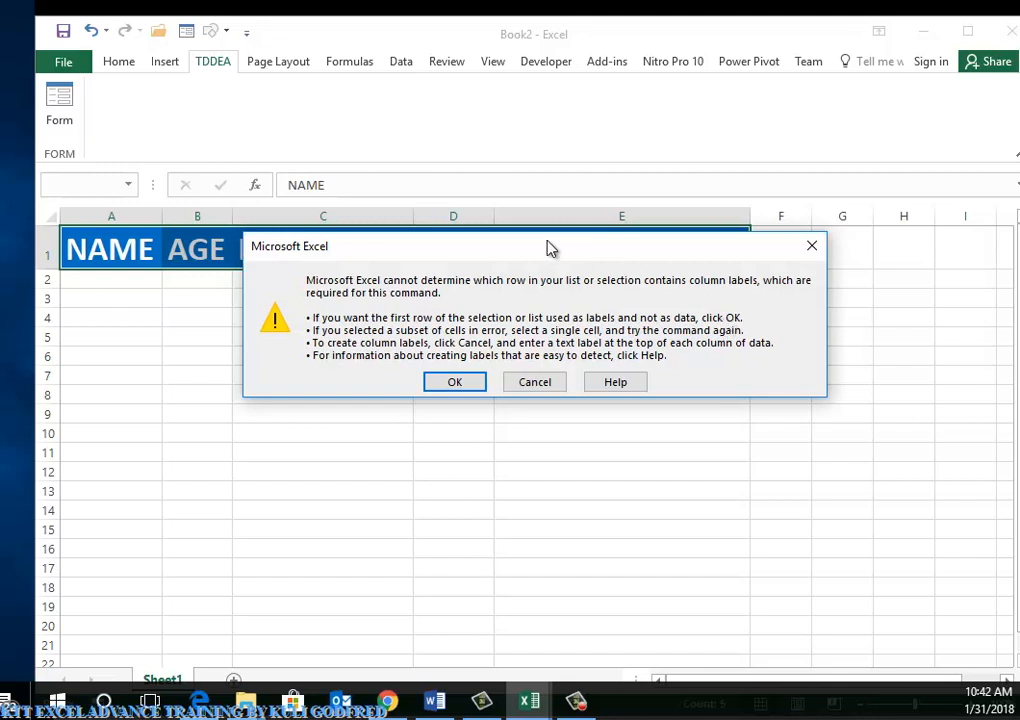
{"action": "left_click_drag", "start_coordinate": [521, 246], "coordinate": [499, 340]}
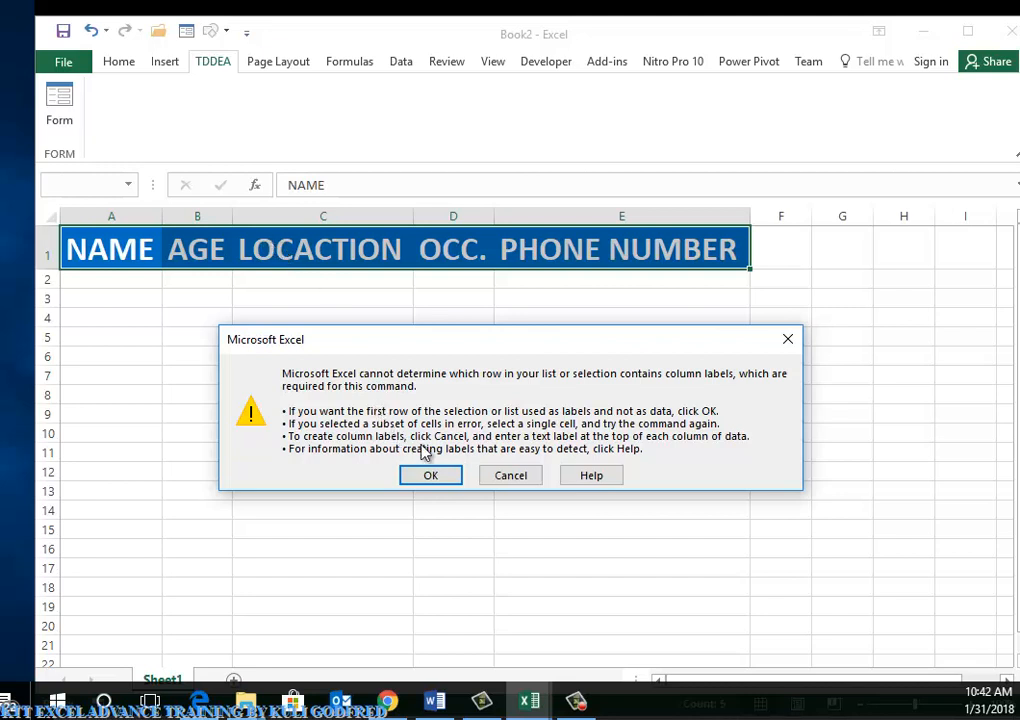
{"action": "left_click", "coordinate": [435, 475]}
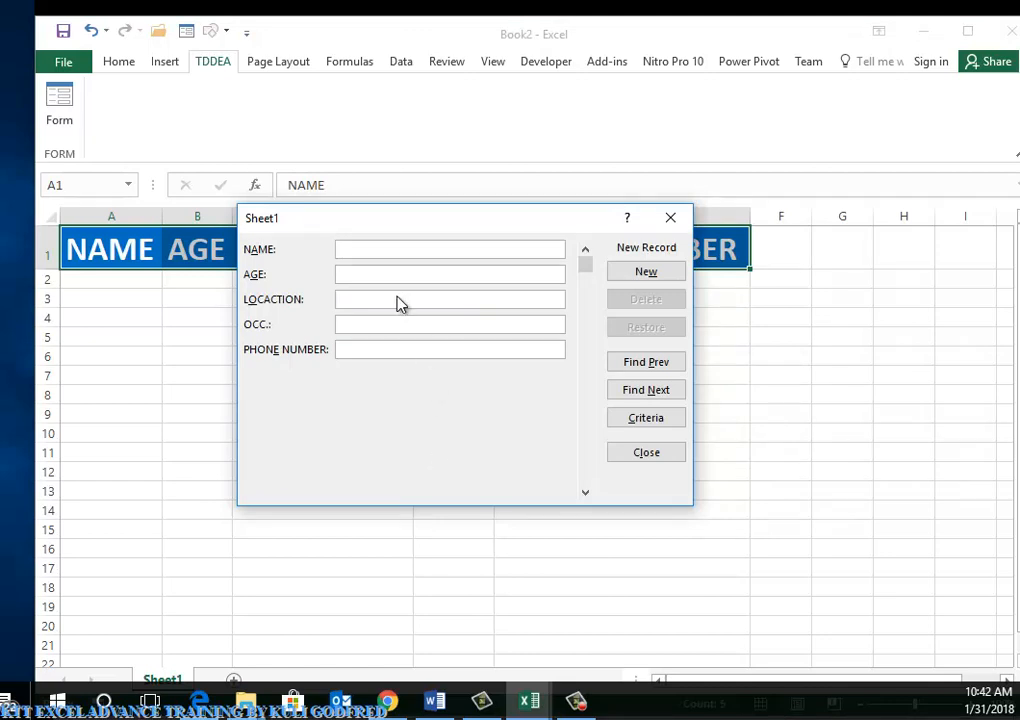
Enter a record with the person's name, age 87, ACCRA, STUDENT and their phone number, and add it
{"action": "left_click_drag", "start_coordinate": [371, 215], "coordinate": [371, 339]}
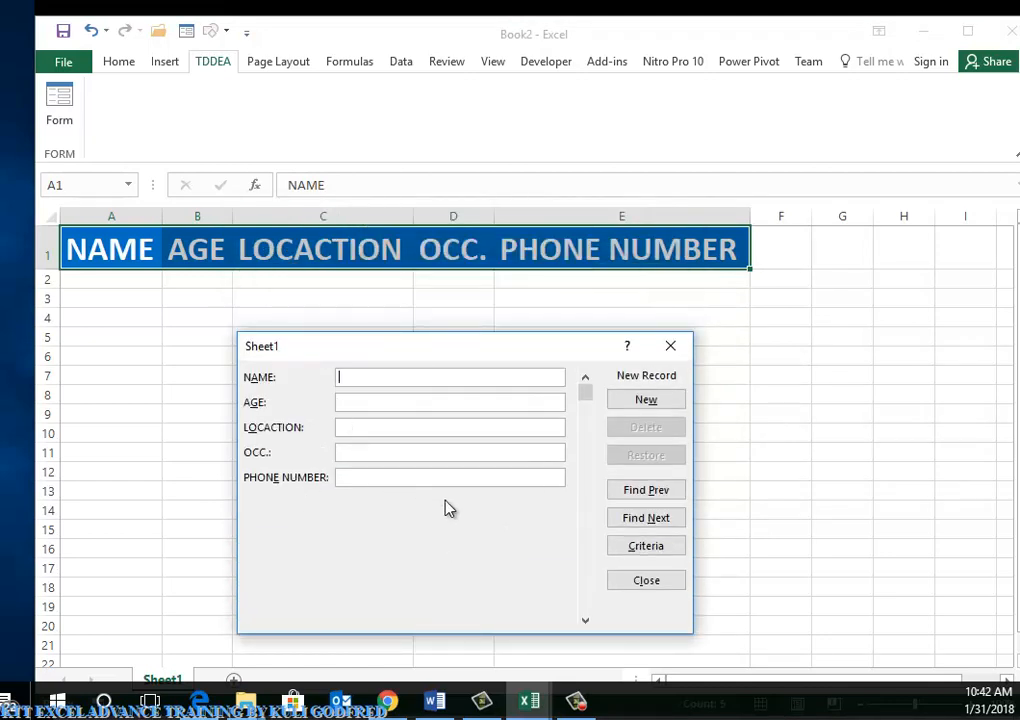
{"action": "left_click_drag", "start_coordinate": [427, 357], "coordinate": [583, 330]}
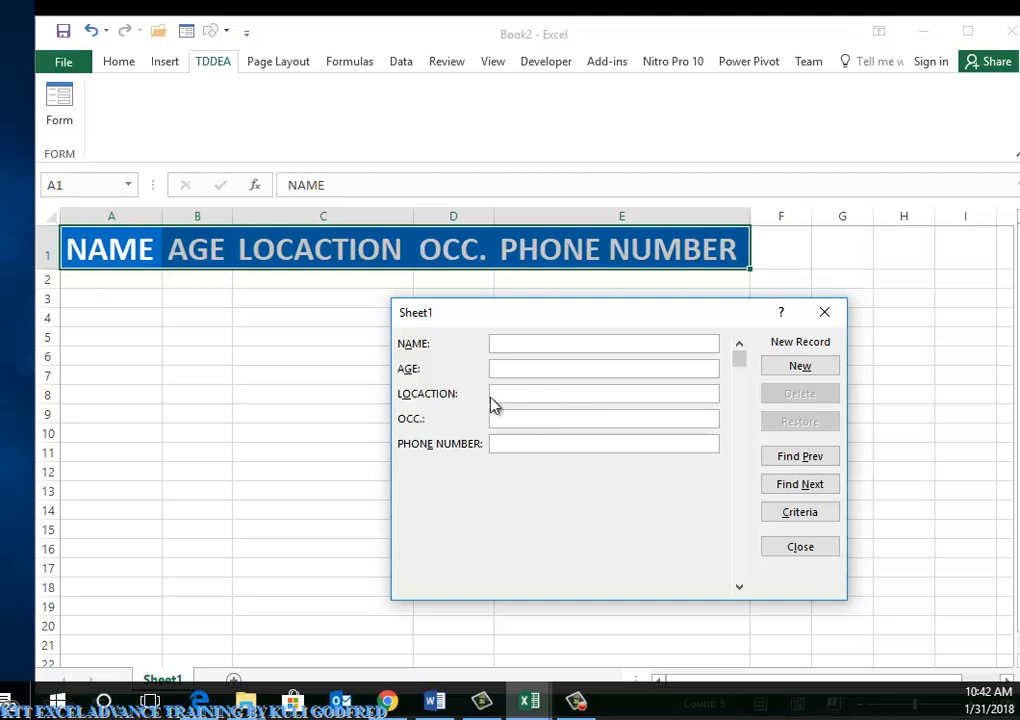
{"action": "left_click", "coordinate": [526, 421]}
{"action": "type", "text": "GODFRED"}
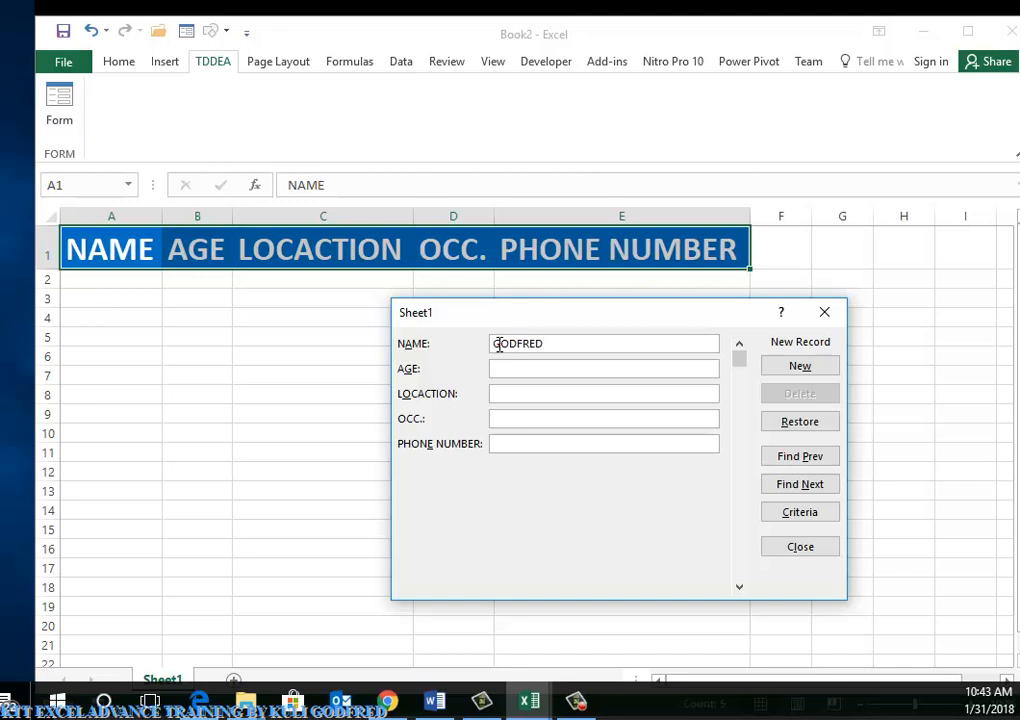
{"action": "key", "text": "Tab"}
{"action": "type", "text": "87"}
{"action": "key", "text": "Tab"}
{"action": "type", "text": "ACCRA"}
{"action": "key", "text": "Tab"}
{"action": "type", "text": "STUDENT"}
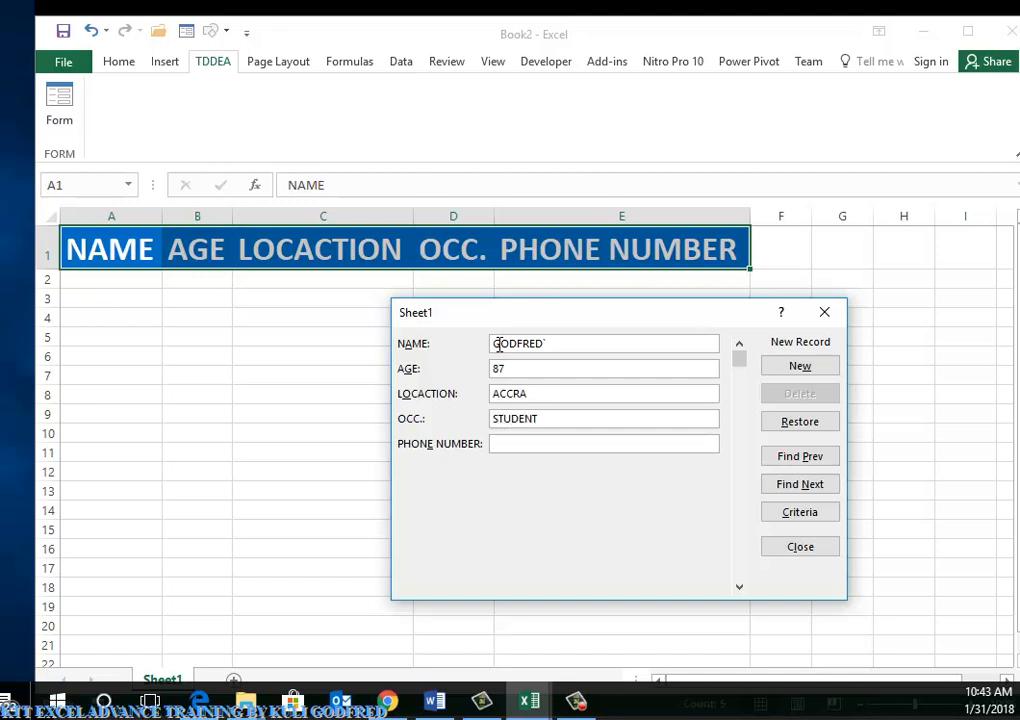
{"action": "left_click", "coordinate": [810, 369]}
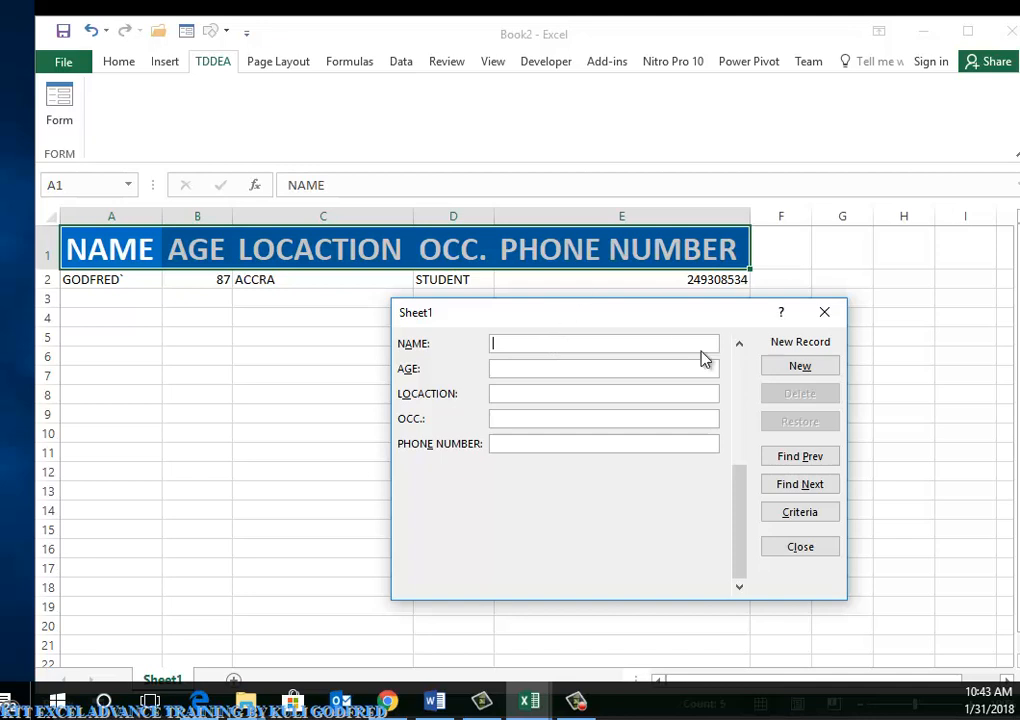
Browse with Find Prev and Find Next, then enter a person's name as search criteria in the data form
{"action": "left_click", "coordinate": [779, 462]}
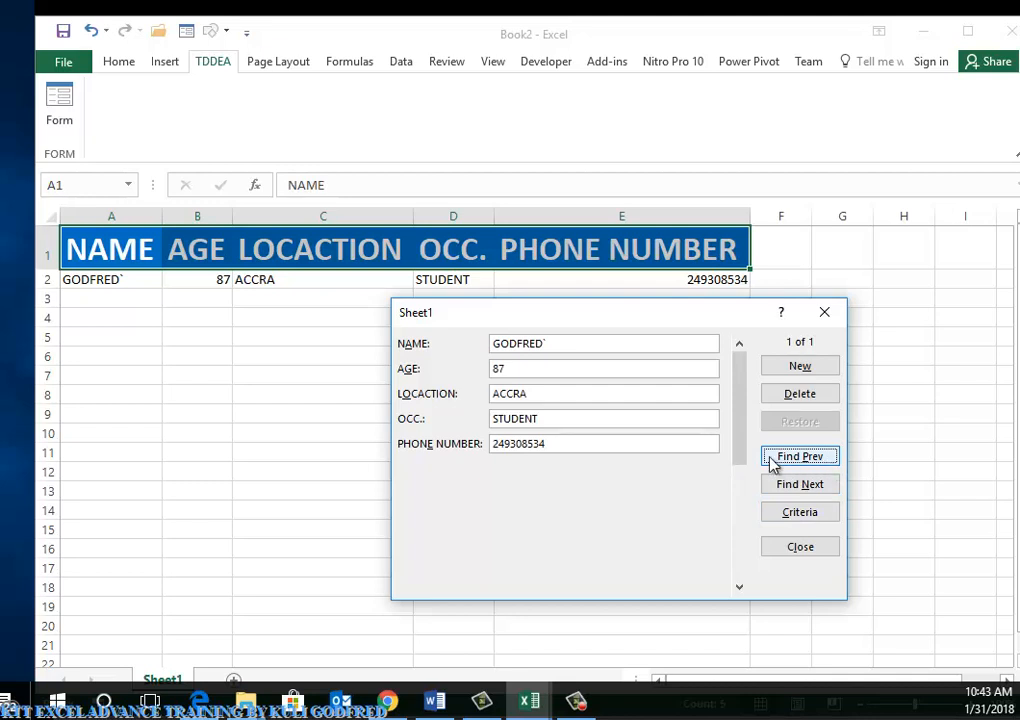
{"action": "left_click", "coordinate": [794, 489]}
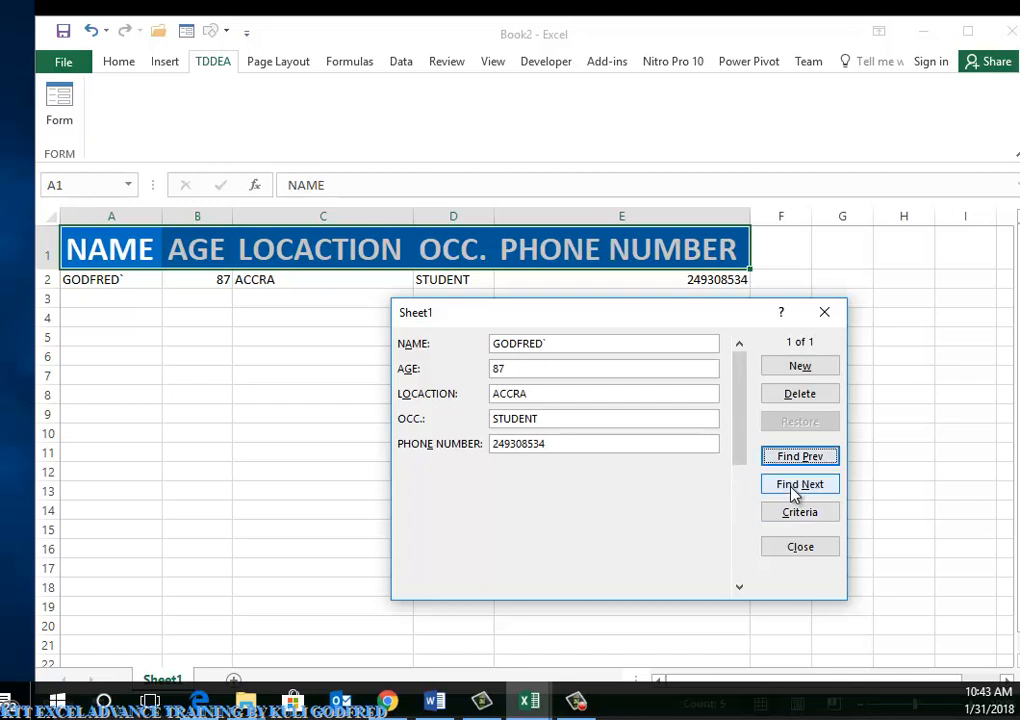
{"action": "left_click", "coordinate": [796, 514]}
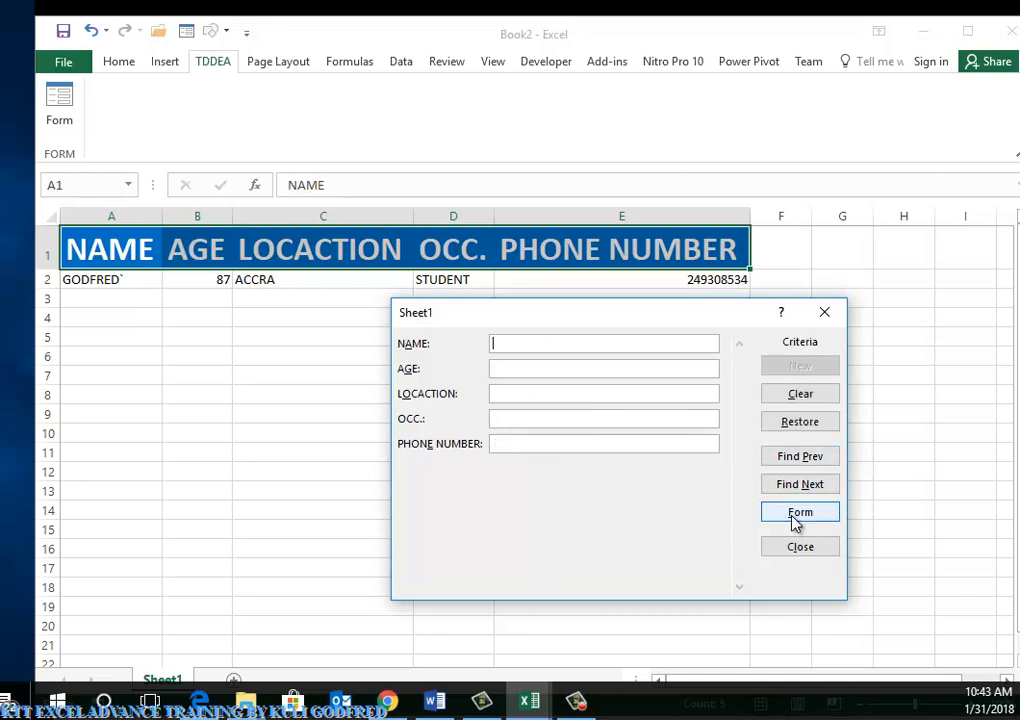
{"action": "type", "text": "GODFRED"}
{"action": "left_click_drag", "start_coordinate": [383, 330], "coordinate": [0, 326]}
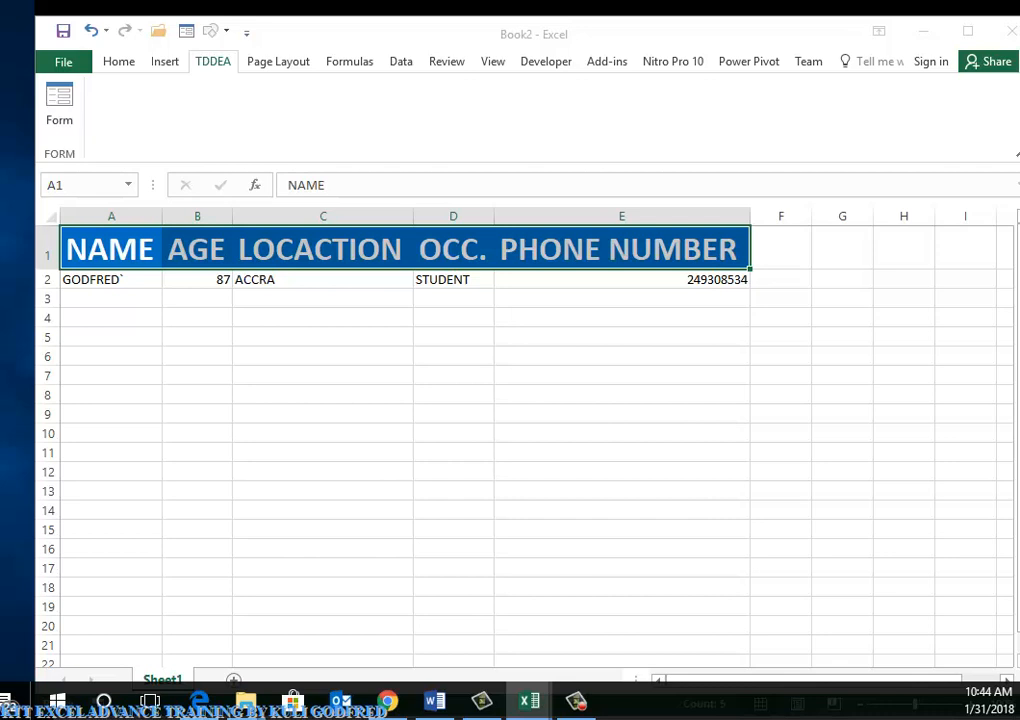
{"action": "left_click_drag", "start_coordinate": [0, 326], "coordinate": [625, 260]}
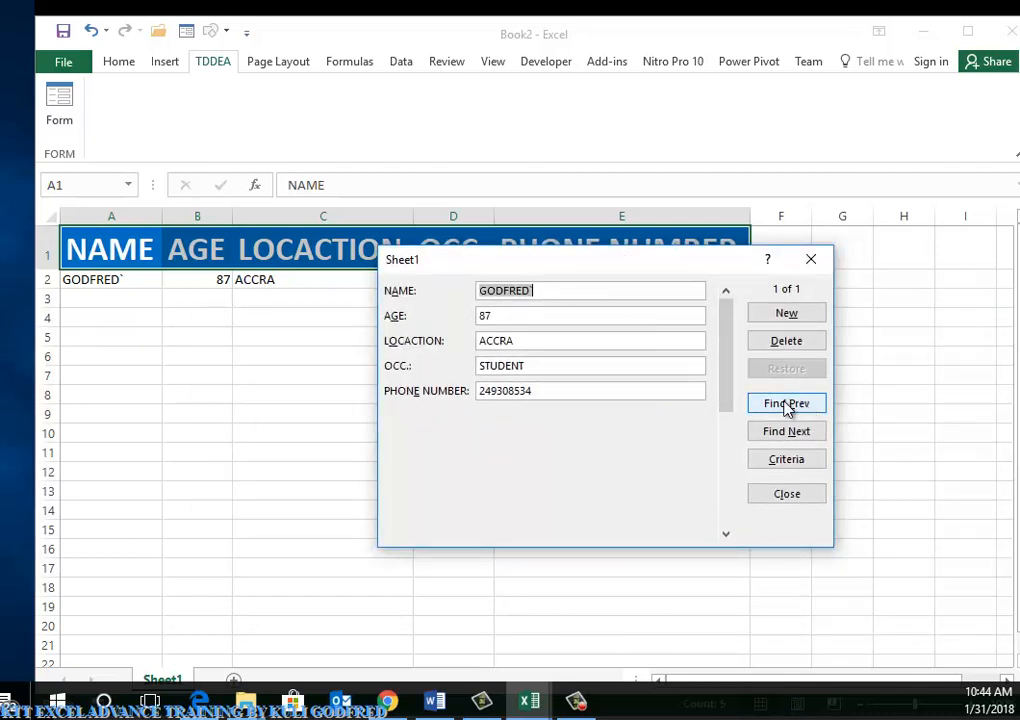
Bring the saved record back into view, then delete it and confirm the permanent deletion
{"action": "left_click", "coordinate": [798, 434]}
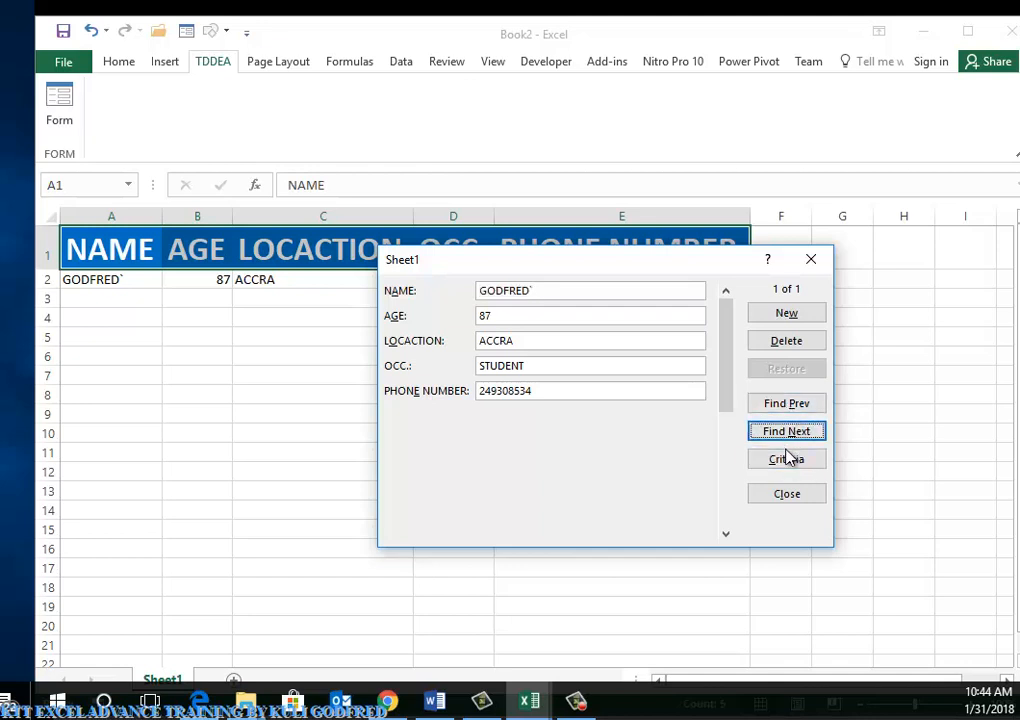
{"action": "left_click", "coordinate": [789, 459]}
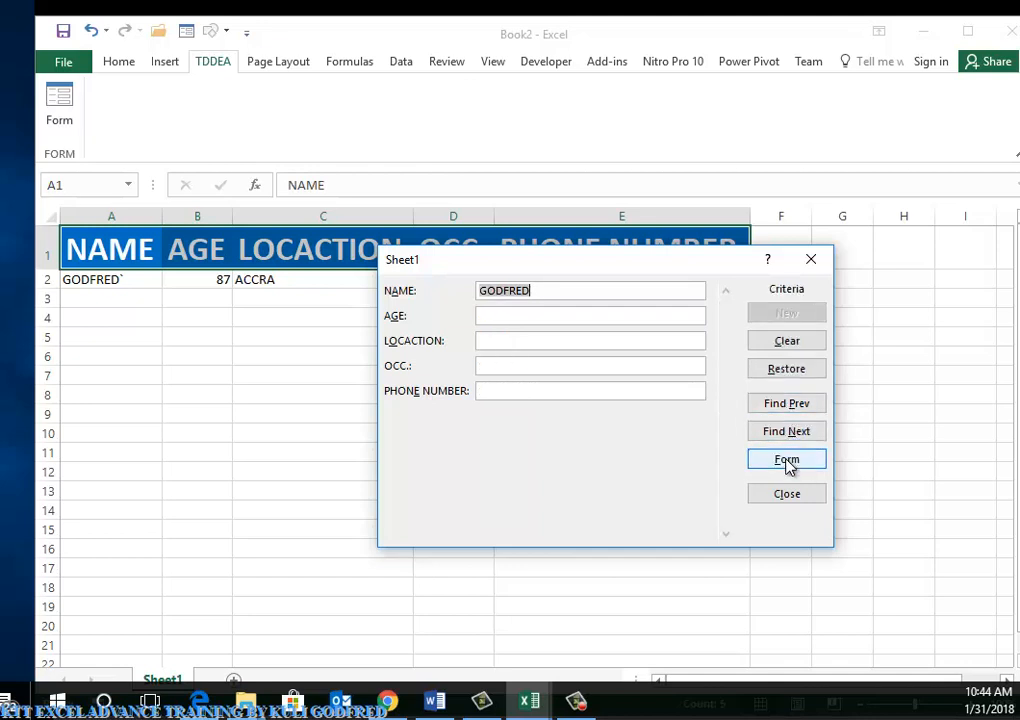
{"action": "left_click", "coordinate": [793, 405]}
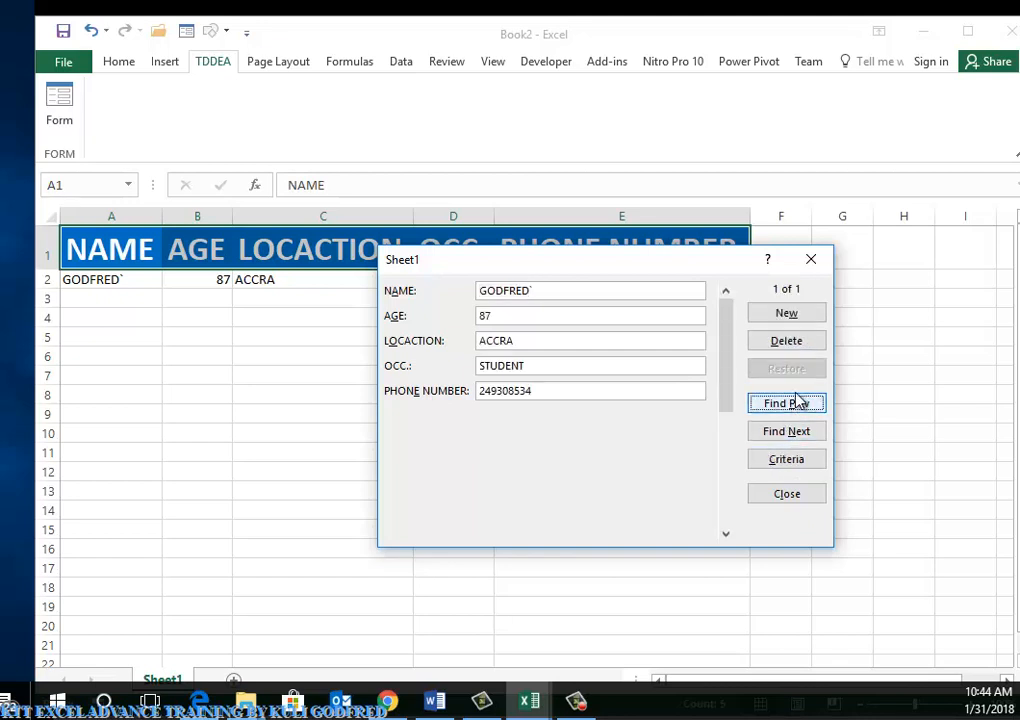
{"action": "left_click", "coordinate": [802, 345]}
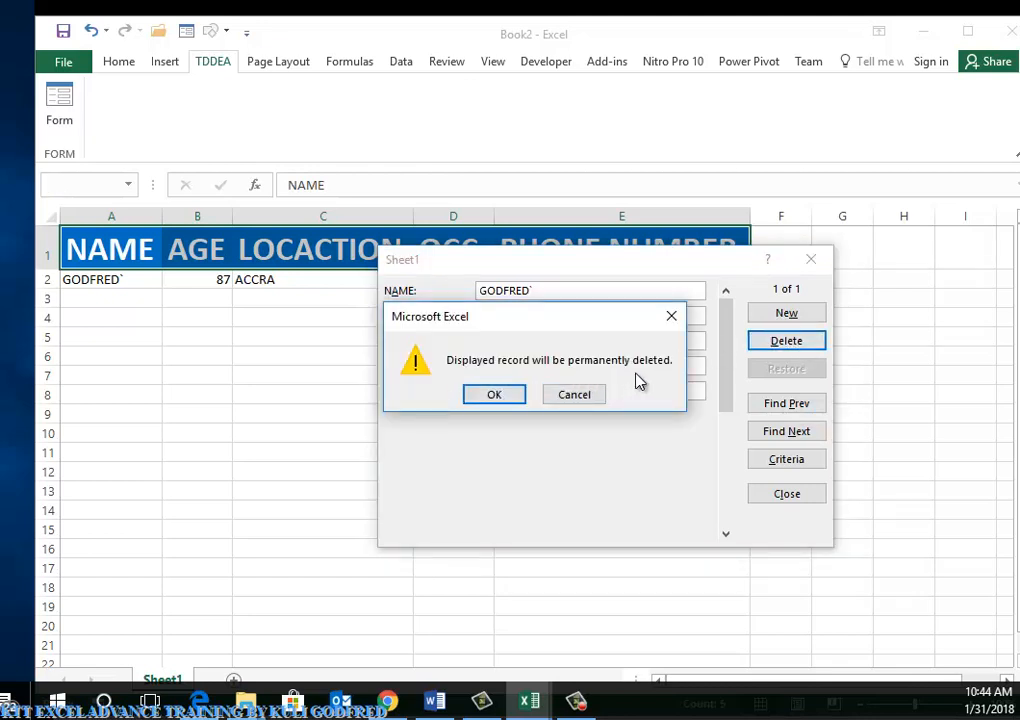
{"action": "left_click", "coordinate": [485, 396]}
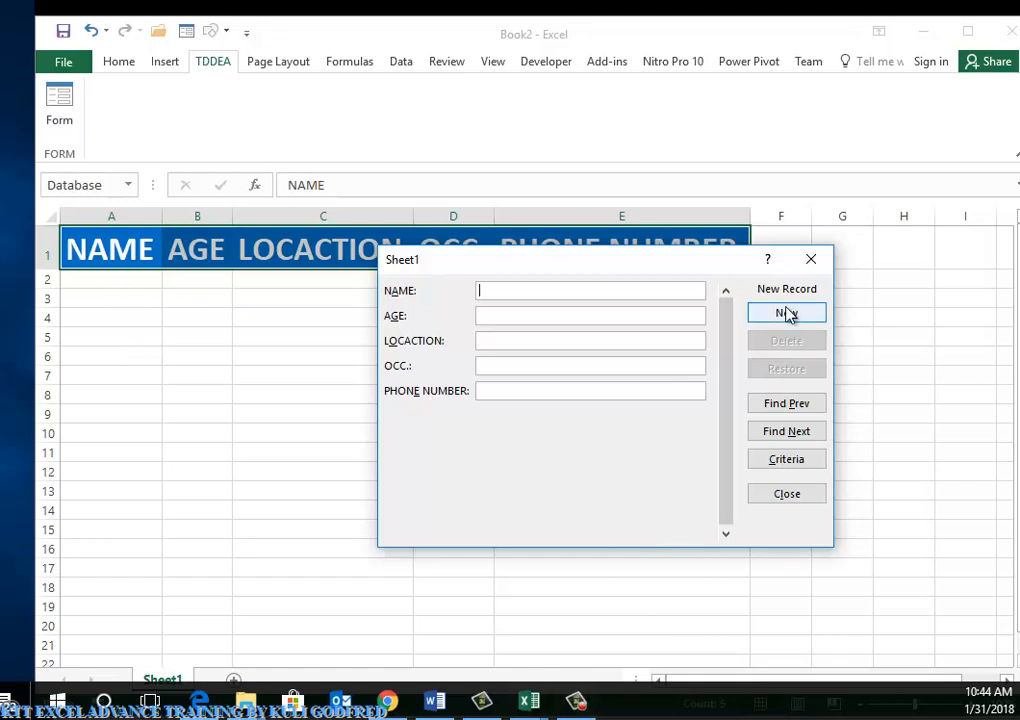
Fill every field with placeholder test text and save it as the row 2 record
{"action": "type", "text": "QWETRFAG1"}
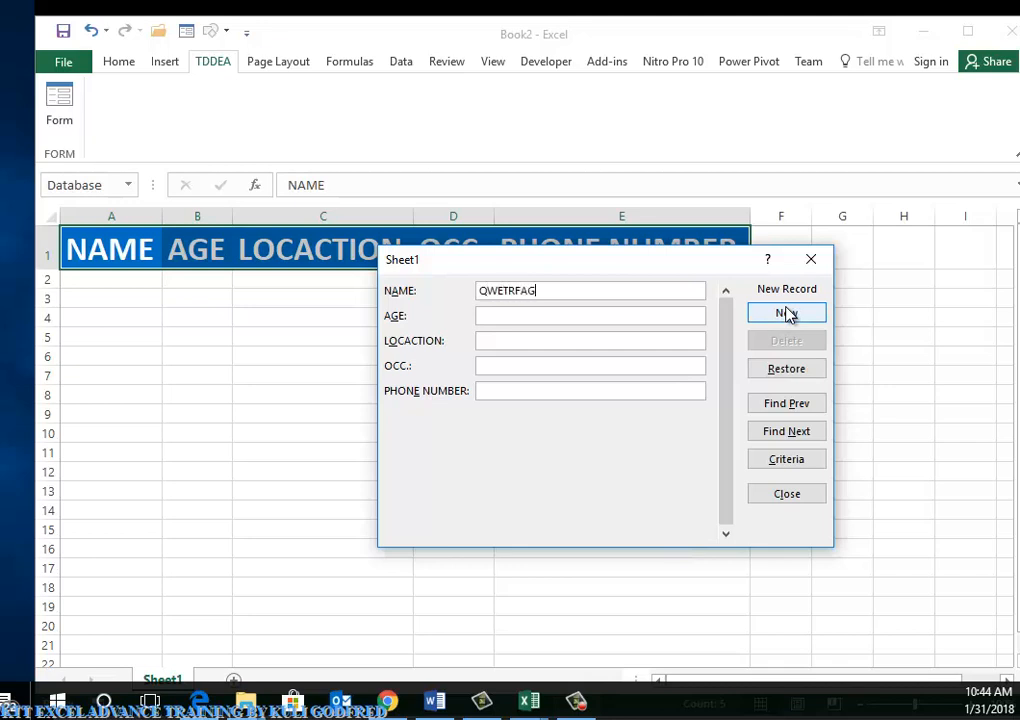
{"action": "key", "text": "Tab"}
{"action": "type", "text": "RGWG1QRTGWTSH"}
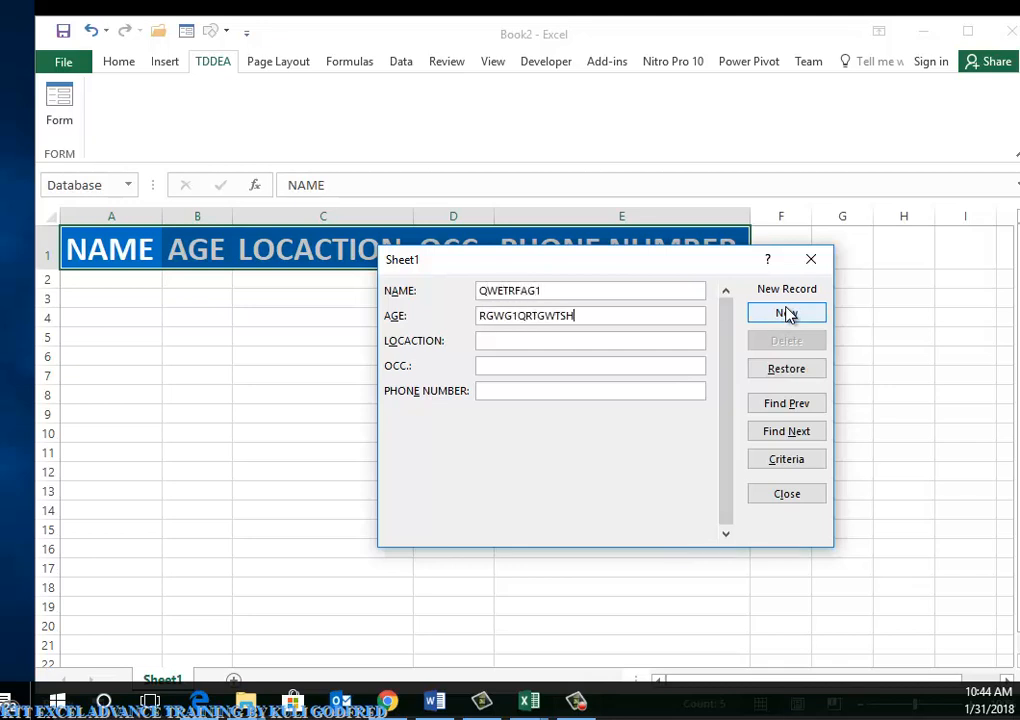
{"action": "key", "text": "Tab"}
{"action": "type", "text": "G"}
{"action": "key", "text": "Tab"}
{"action": "type", "text": "RG"}
{"action": "key", "text": "Tab"}
{"action": "left_click", "coordinate": [790, 314]}
{"action": "key", "text": "Tab"}
{"action": "type", "text": "T"}
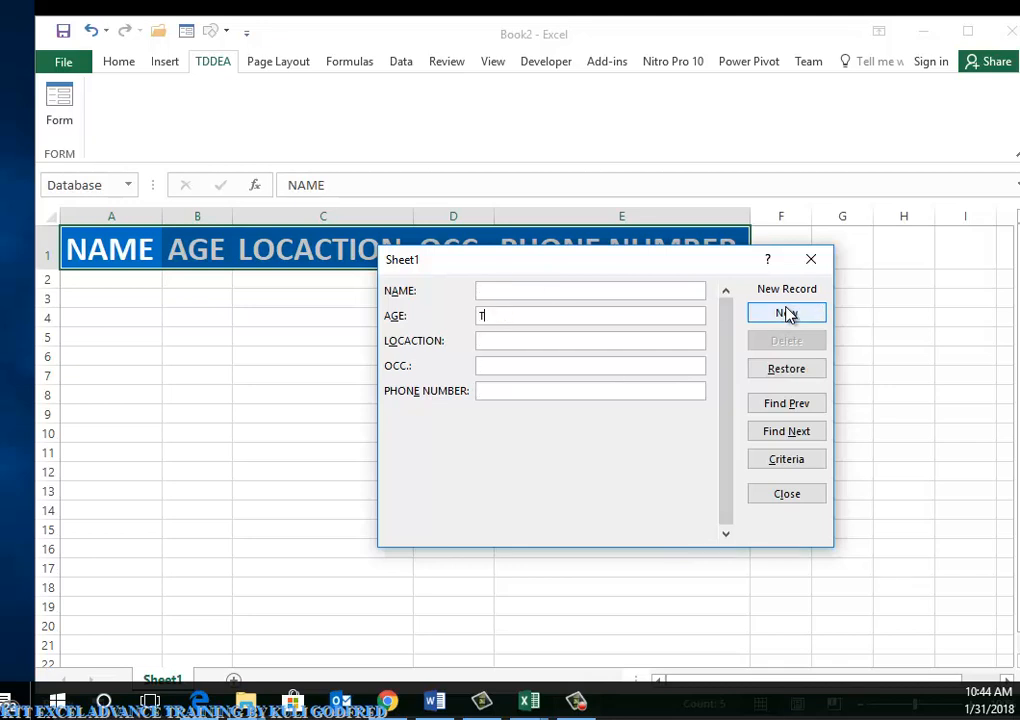
{"action": "left_click", "coordinate": [788, 314]}
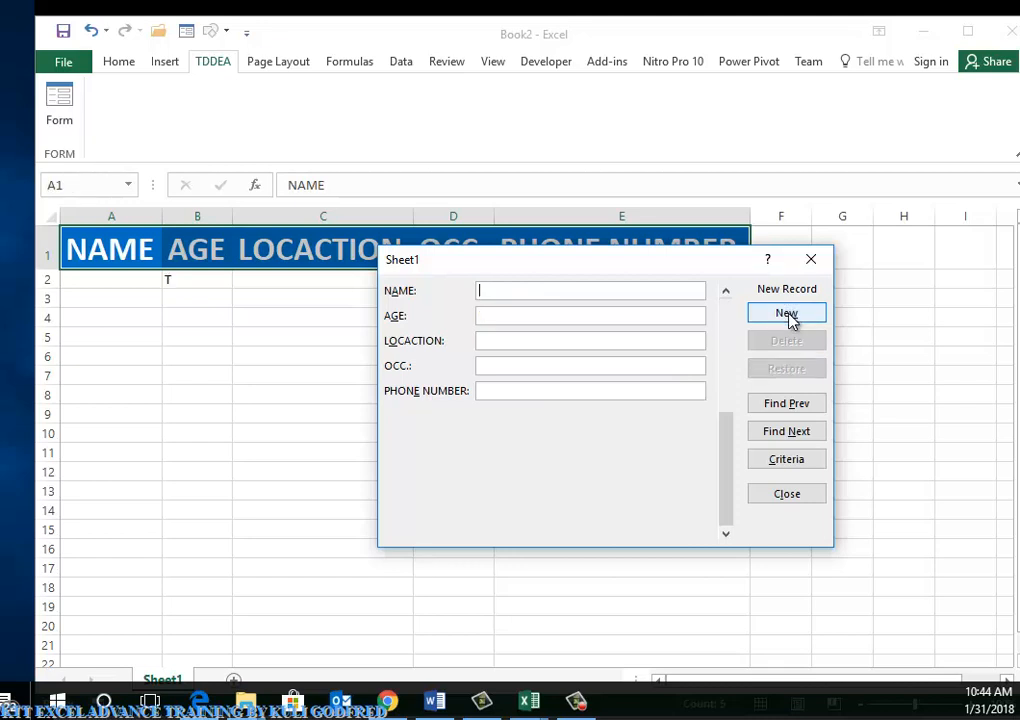
Enter a second placeholder record across all fields and save it into row 3
{"action": "type", "text": "45423543"}
{"action": "key", "text": "Tab"}
{"action": "type", "text": "ere"}
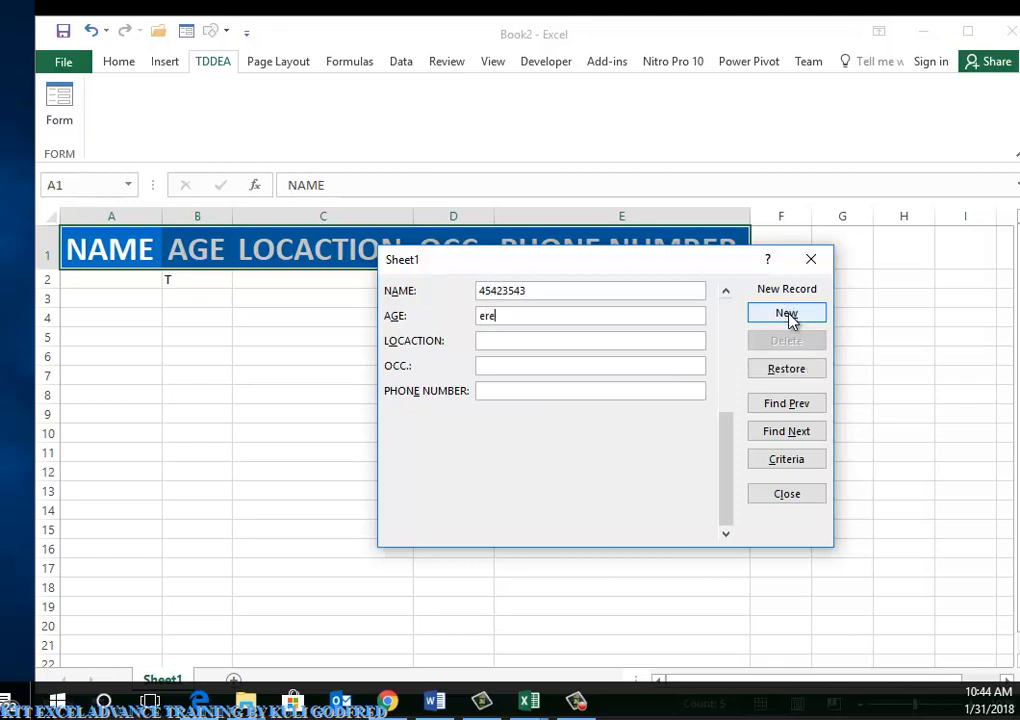
{"action": "type", "text": "drtftqewfdvq"}
{"action": "key", "text": "Tab"}
{"action": "type", "text": "regfgq"}
{"action": "key", "text": "Tab"}
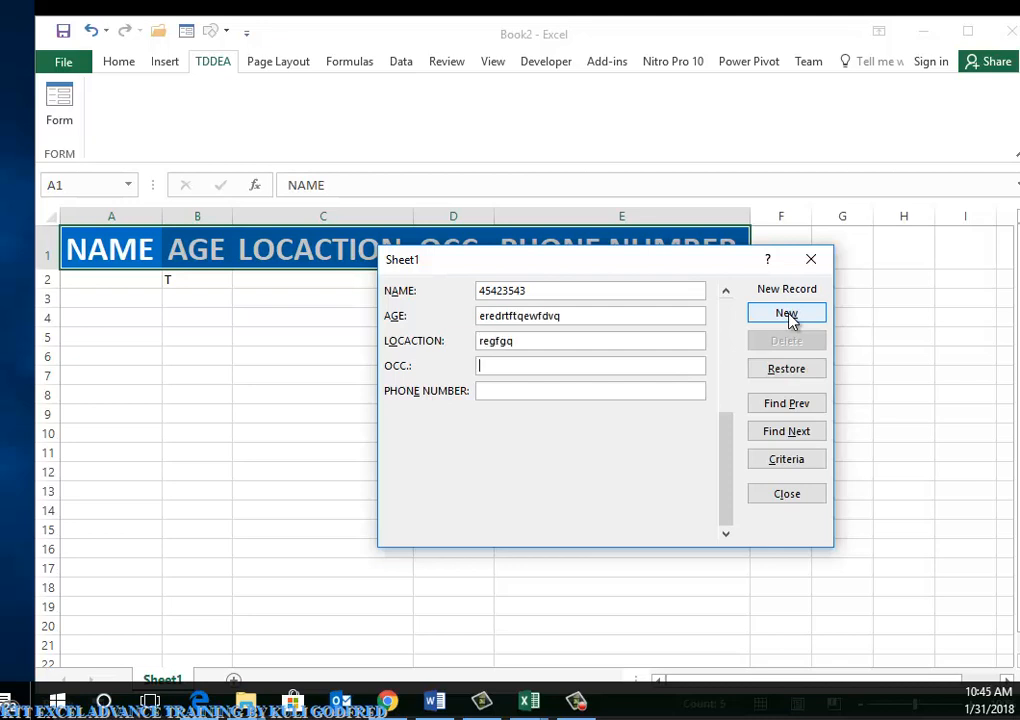
{"action": "type", "text": "rgfdgqrgtfaqq"}
{"action": "key", "text": "Tab"}
{"action": "type", "text": "Q"}
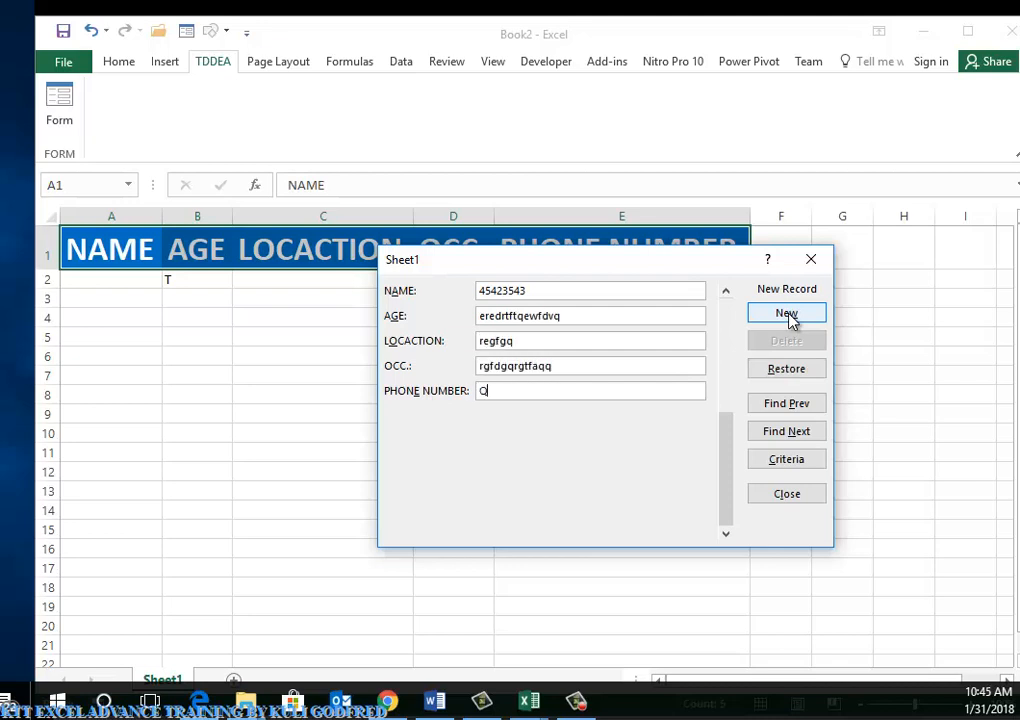
{"action": "type", "text": "FGFDS"}
{"action": "left_click", "coordinate": [787, 314]}
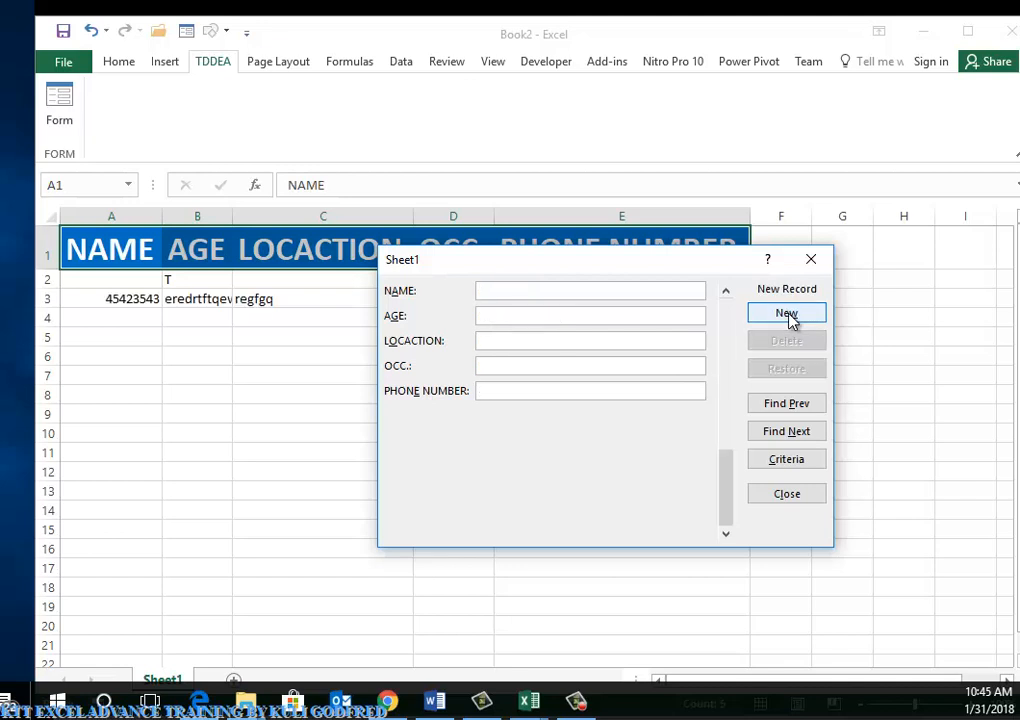
Close the data form and make column D slightly narrower
{"action": "left_click", "coordinate": [799, 503]}
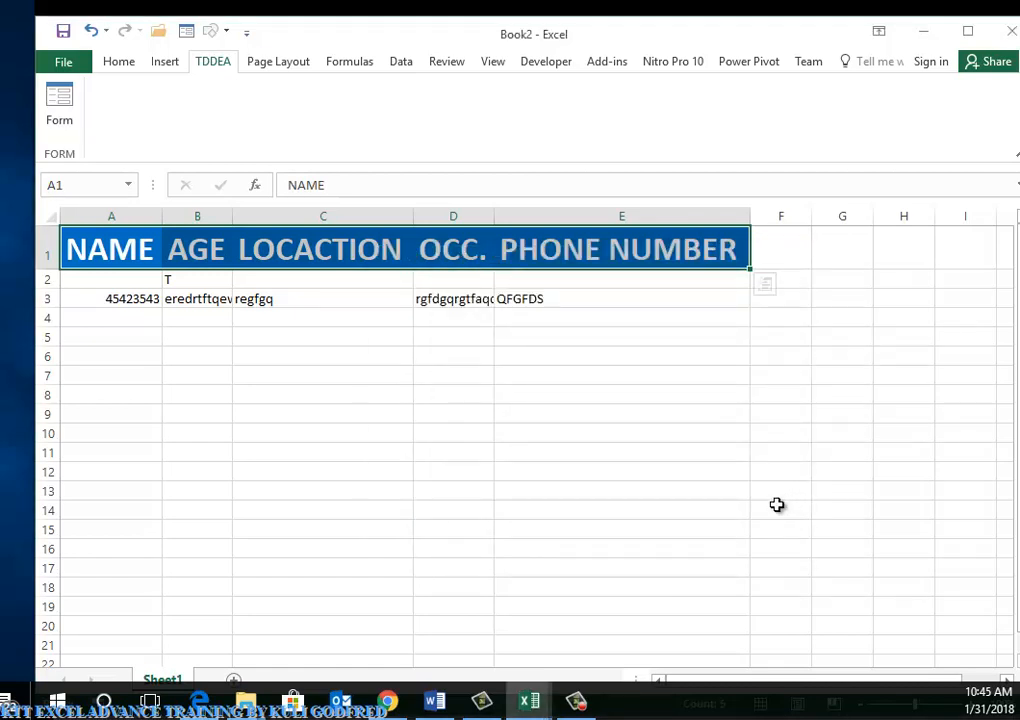
{"action": "left_click", "coordinate": [714, 511]}
{"action": "left_click_drag", "start_coordinate": [493, 218], "coordinate": [487, 218]}
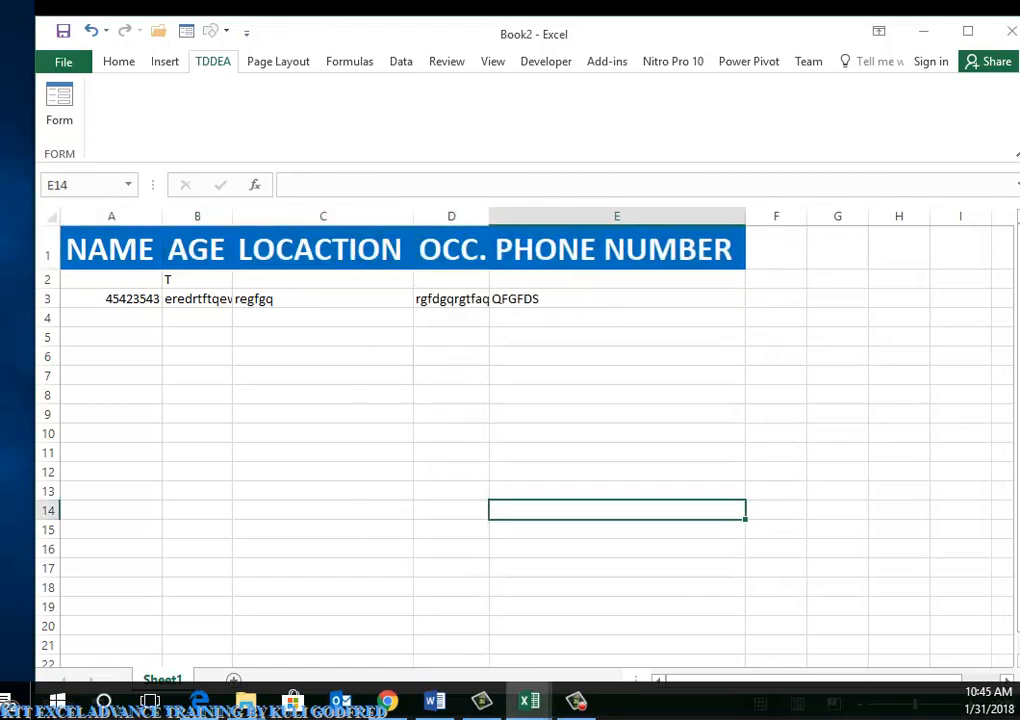